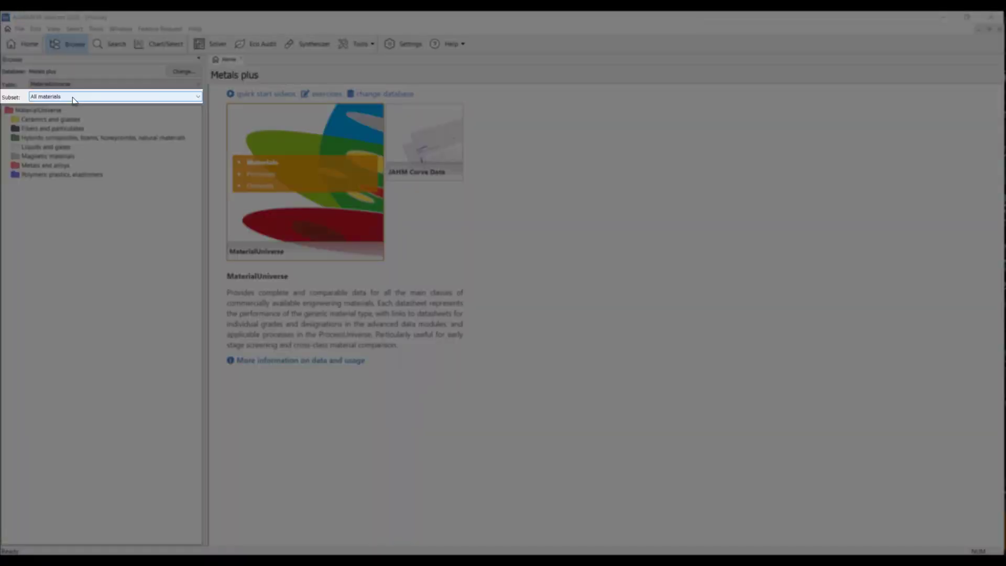
# Step: Check the Subset list and close it with All materials still selected
pyautogui.click(75, 97)
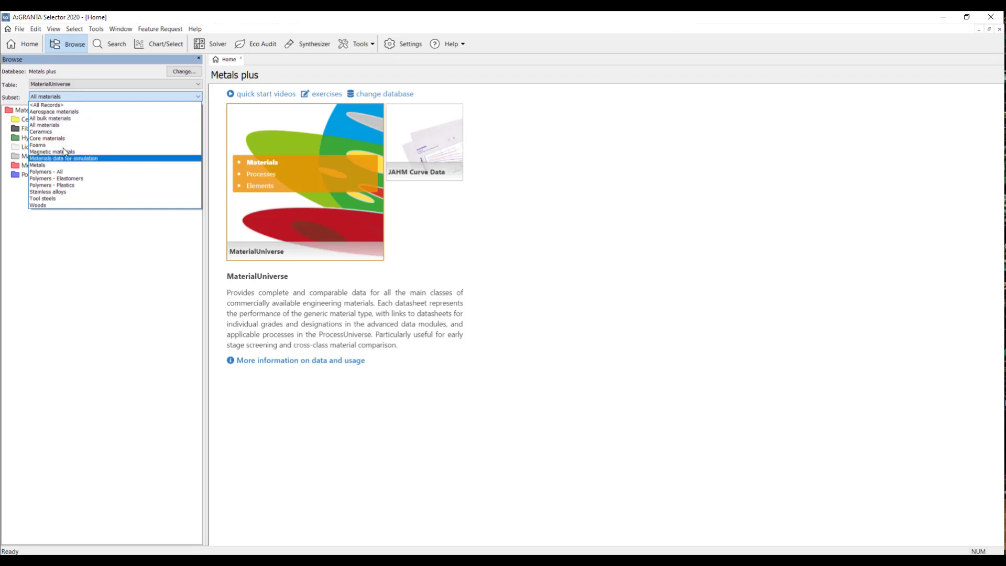
pyautogui.click(64, 96)
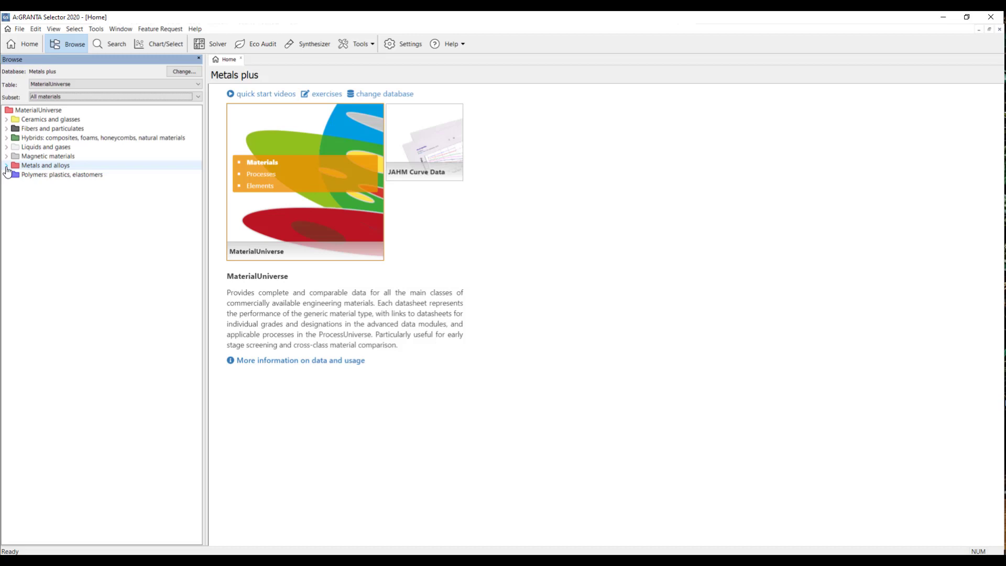
pyautogui.click(6, 166)
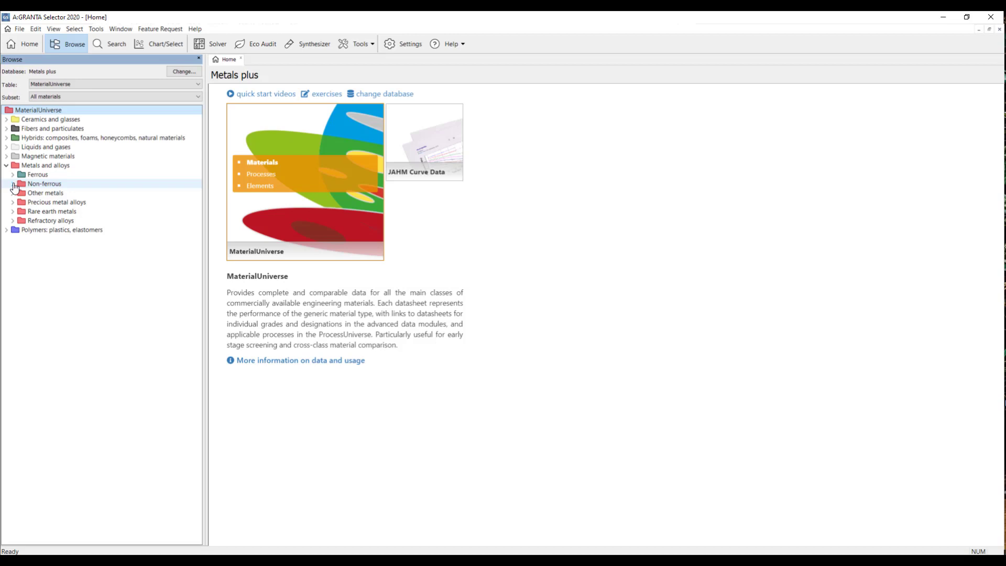
pyautogui.click(14, 184)
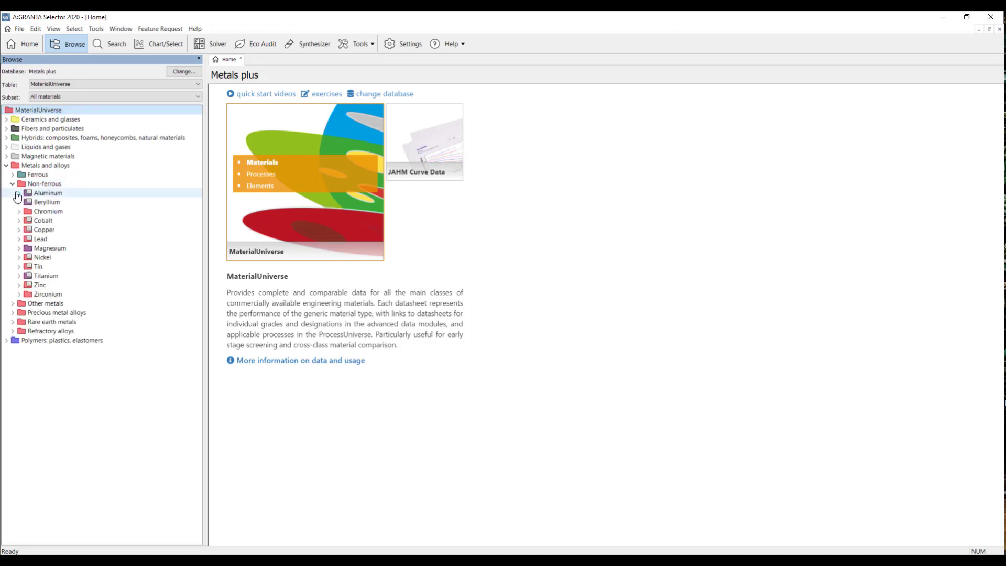
pyautogui.click(18, 193)
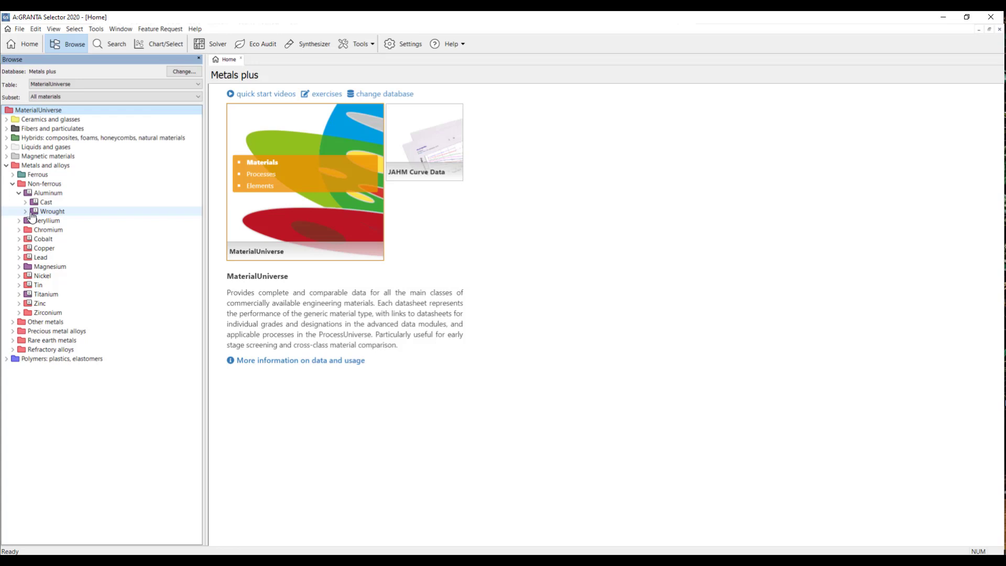
pyautogui.click(25, 211)
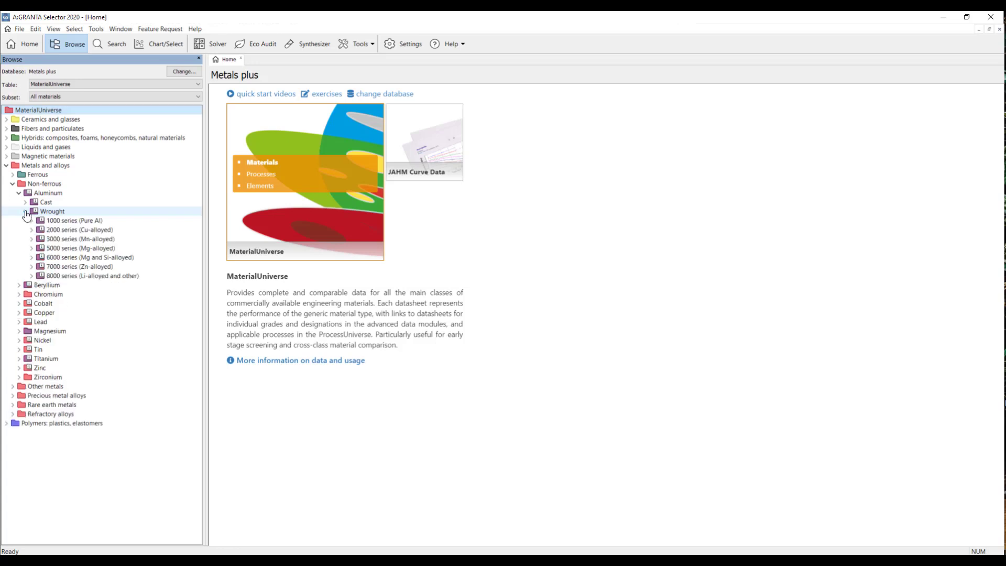
pyautogui.click(31, 258)
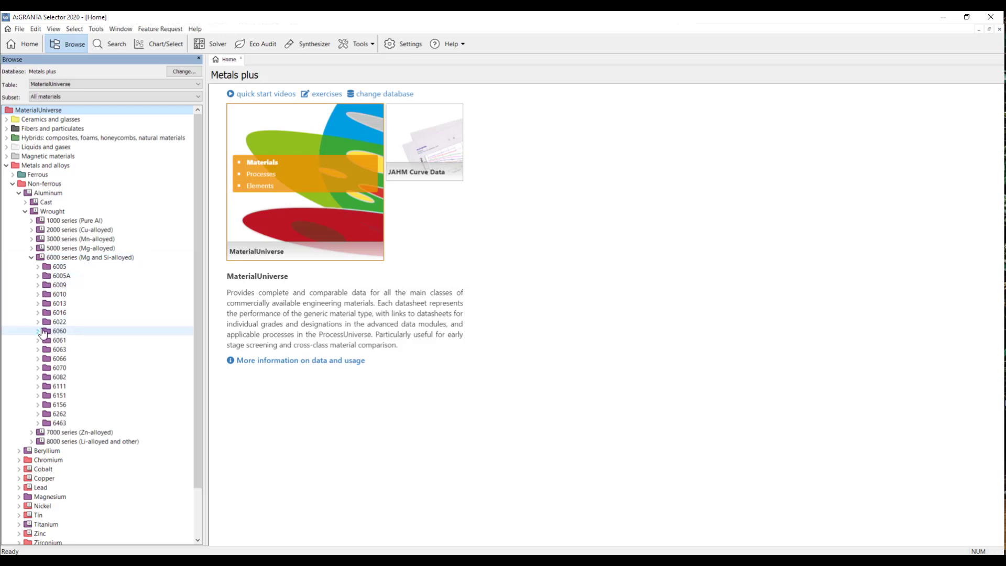
pyautogui.click(38, 341)
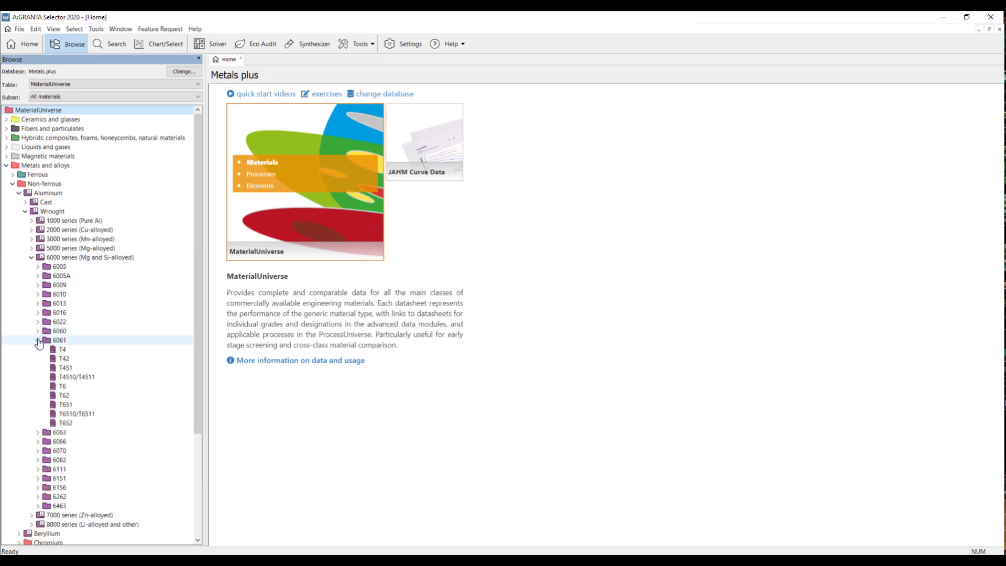
pyautogui.scroll(-2, 50, 335)
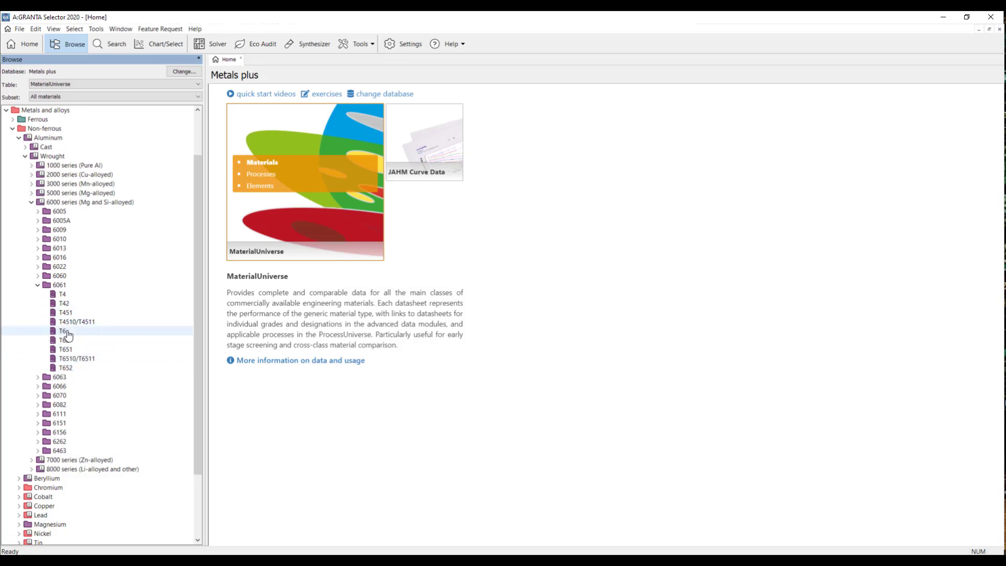
pyautogui.doubleClick(63, 295)
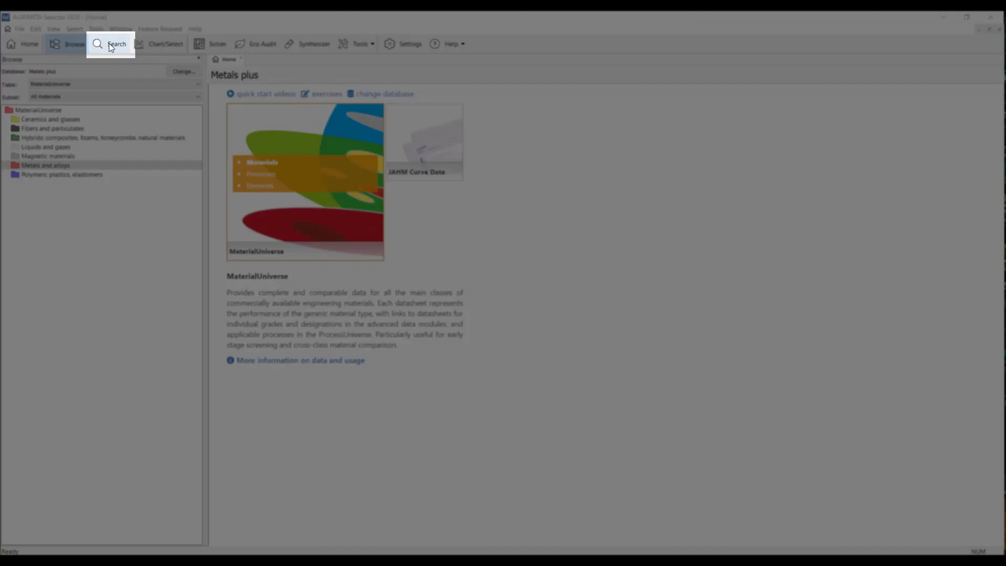
# Step: Search the database for 'PP'
pyautogui.click(110, 45)
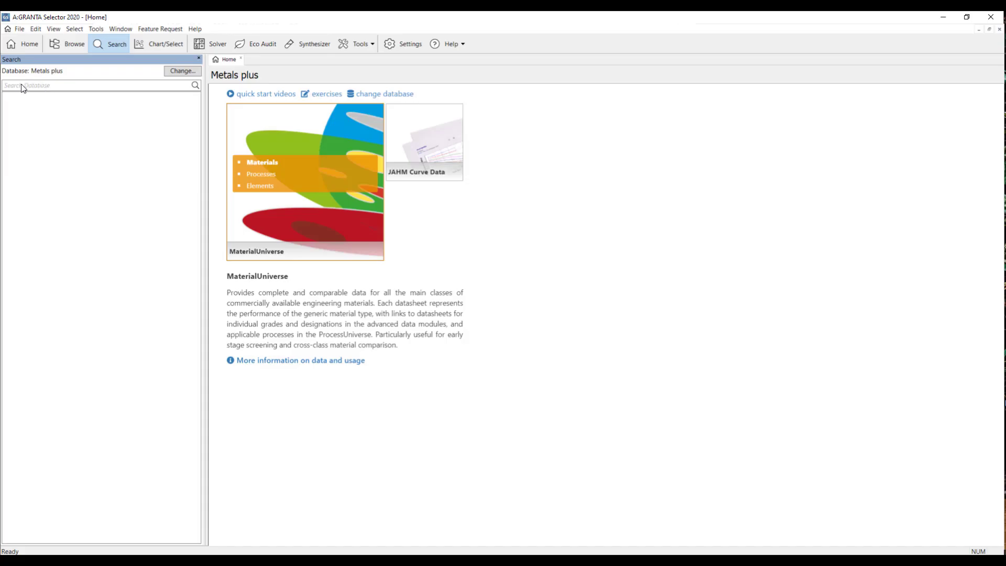
pyautogui.click(10, 86)
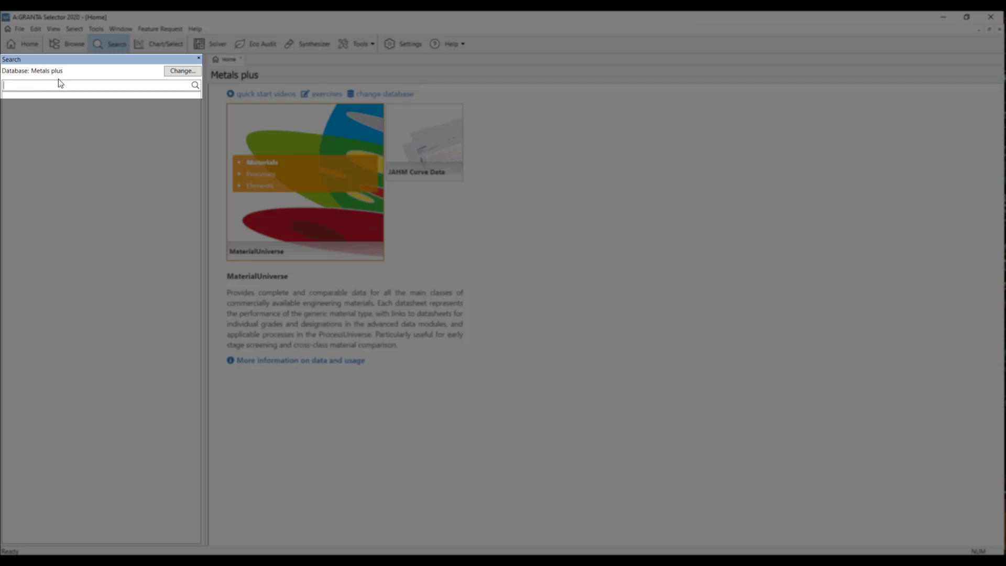
pyautogui.write('PP')
pyautogui.press('Return')
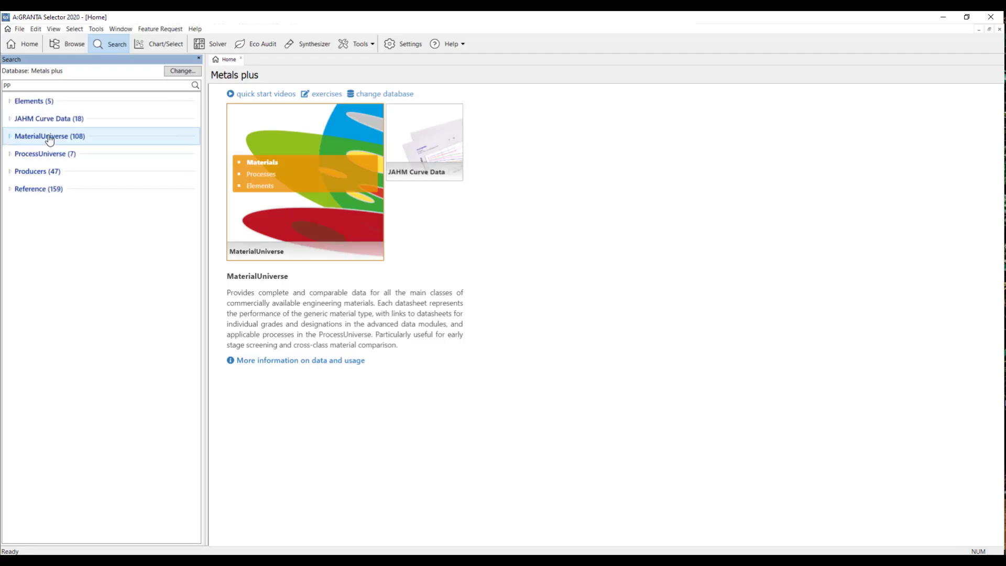
# Step: Open the PP (homopolymer, low flow) datasheet from the MaterialUniverse results
pyautogui.click(10, 138)
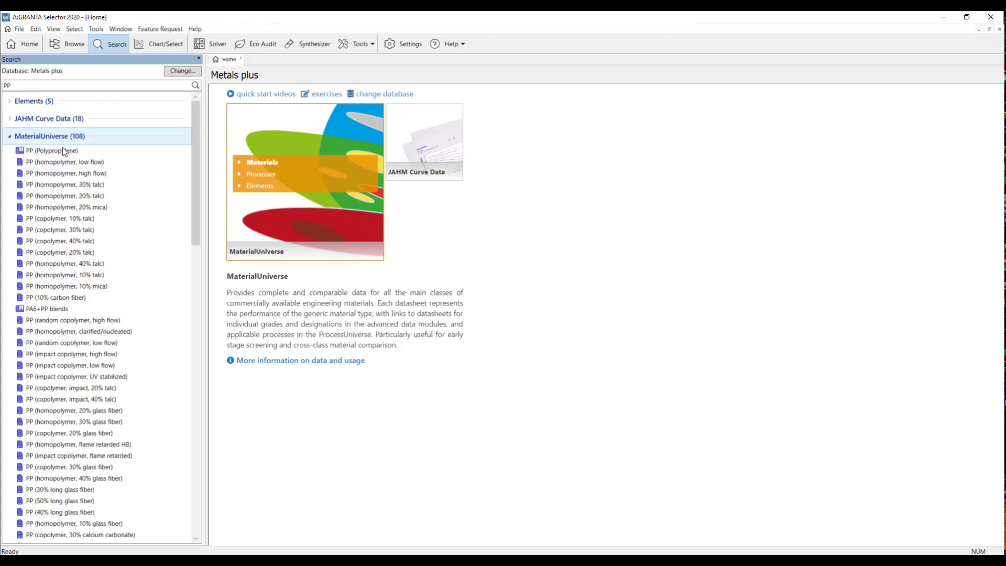
pyautogui.scroll(-5, 66, 262)
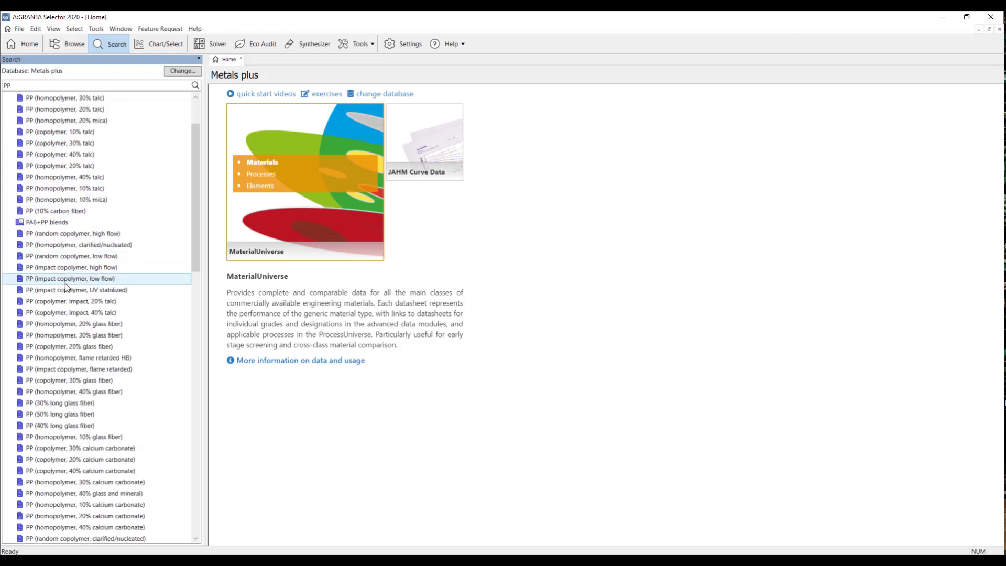
pyautogui.scroll(5, 76, 315)
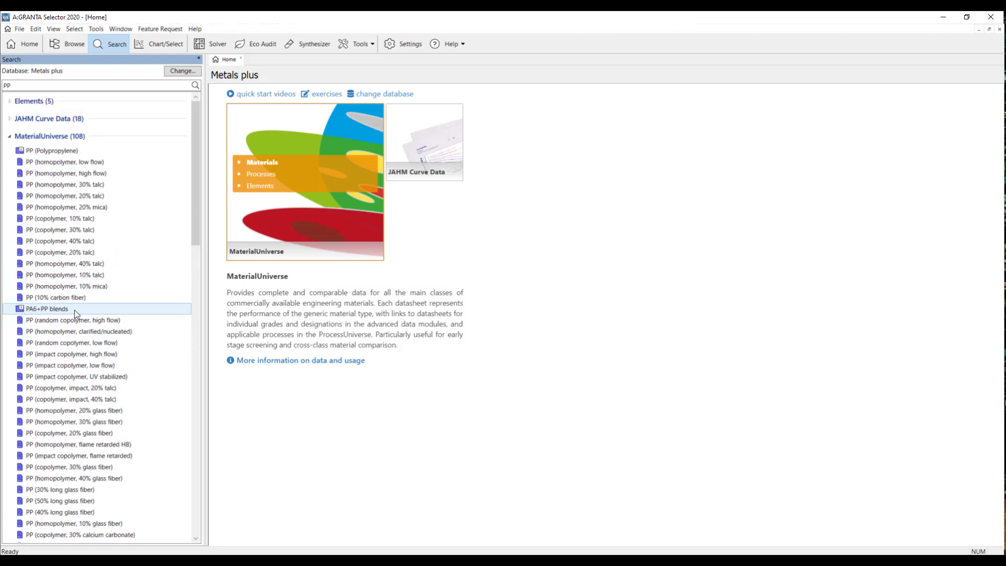
pyautogui.doubleClick(59, 163)
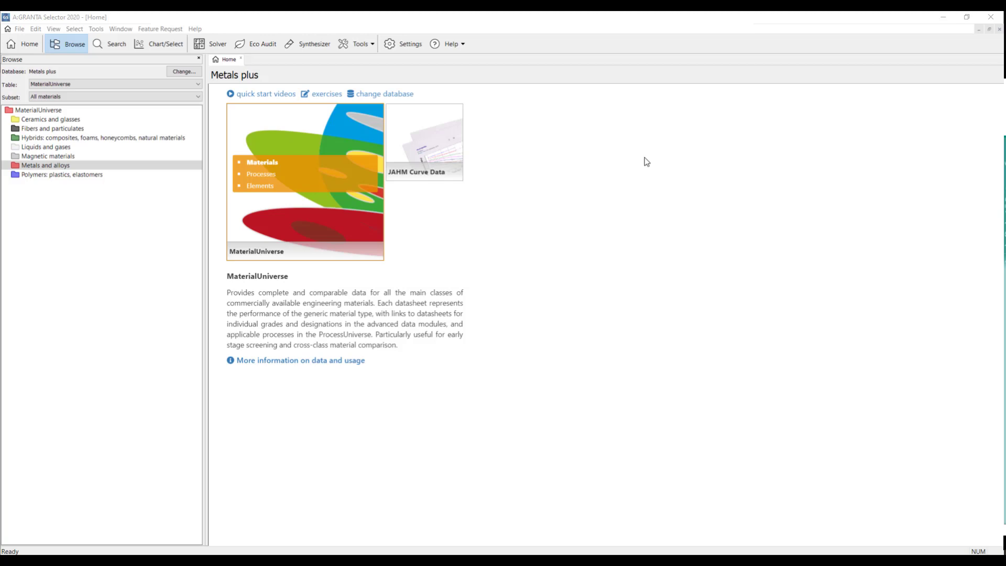
# Step: Run a new database search for '6061'
pyautogui.click(116, 44)
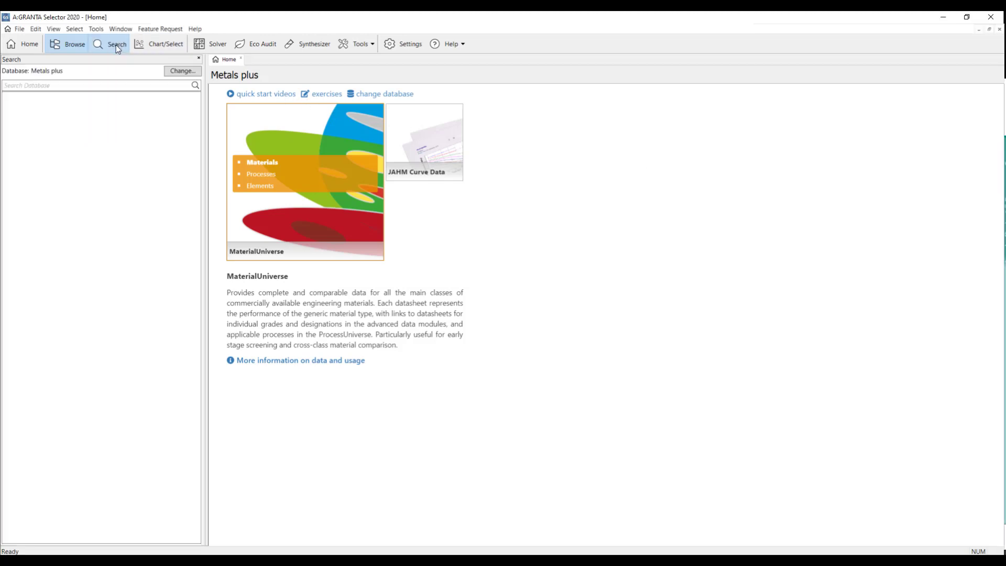
pyautogui.click(75, 84)
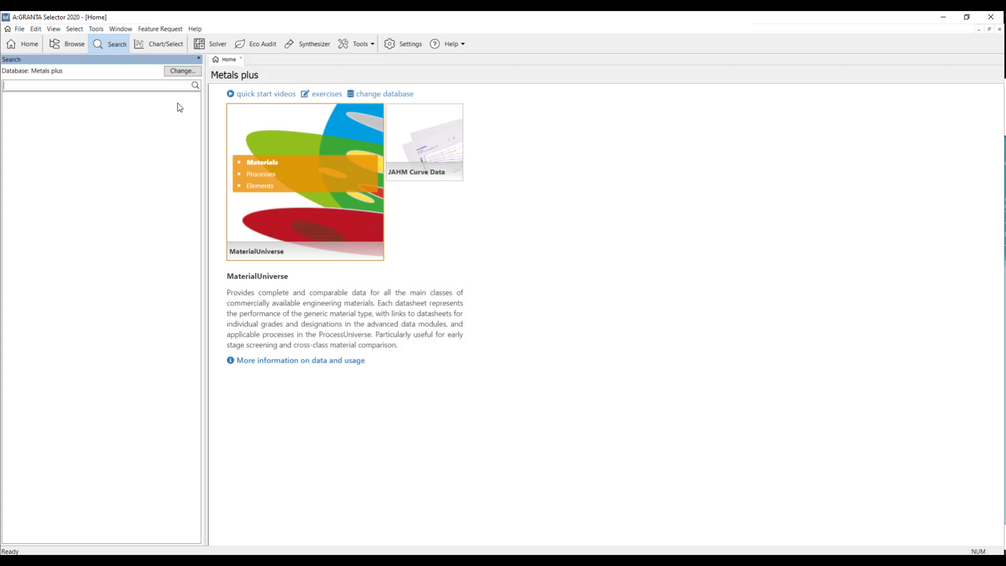
pyautogui.write('6061')
pyautogui.press('Return')
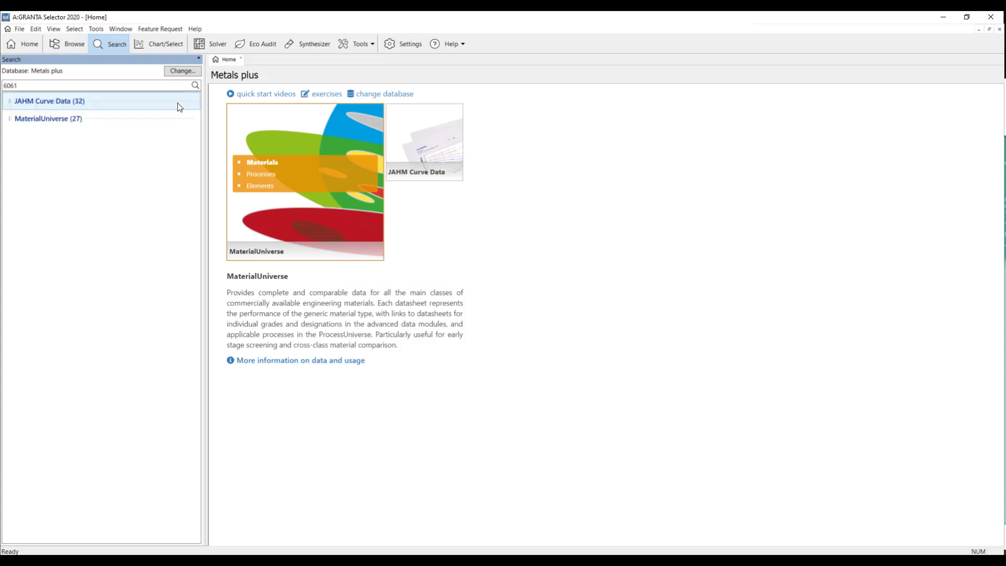
# Step: Set Aluminum, 6061, T42 from the MaterialUniverse results as the reference material
pyautogui.click(9, 119)
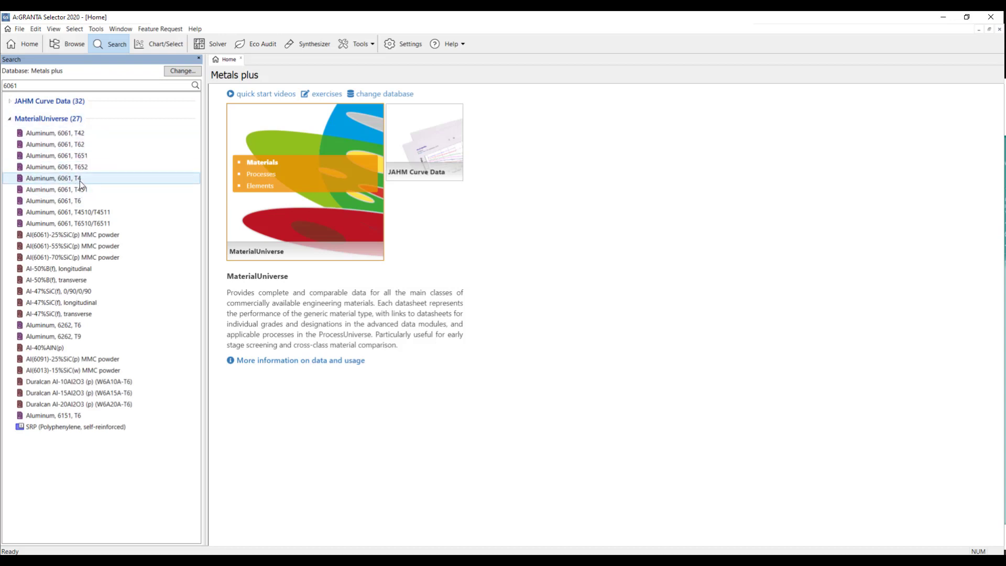
pyautogui.click(82, 135)
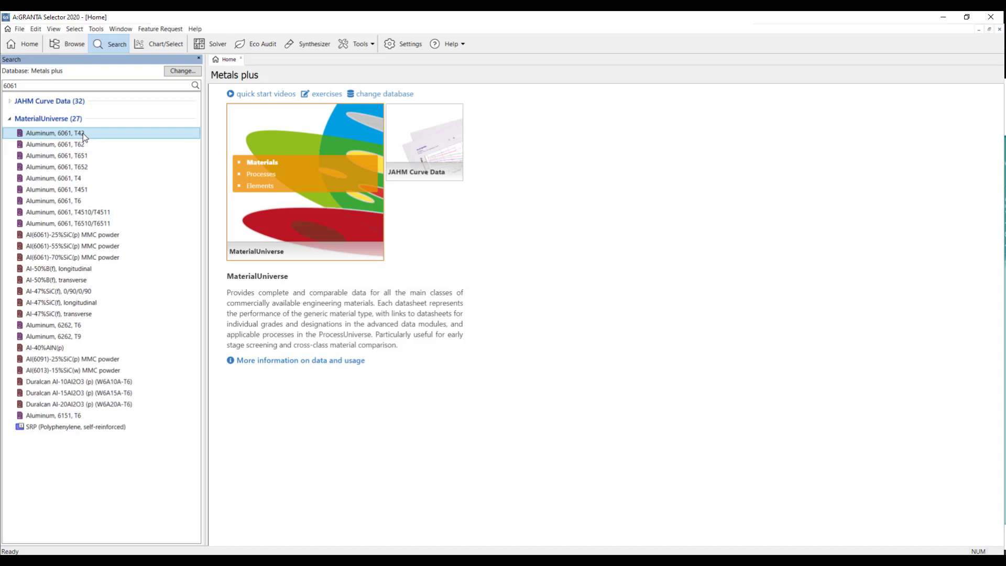
pyautogui.rightClick(83, 134)
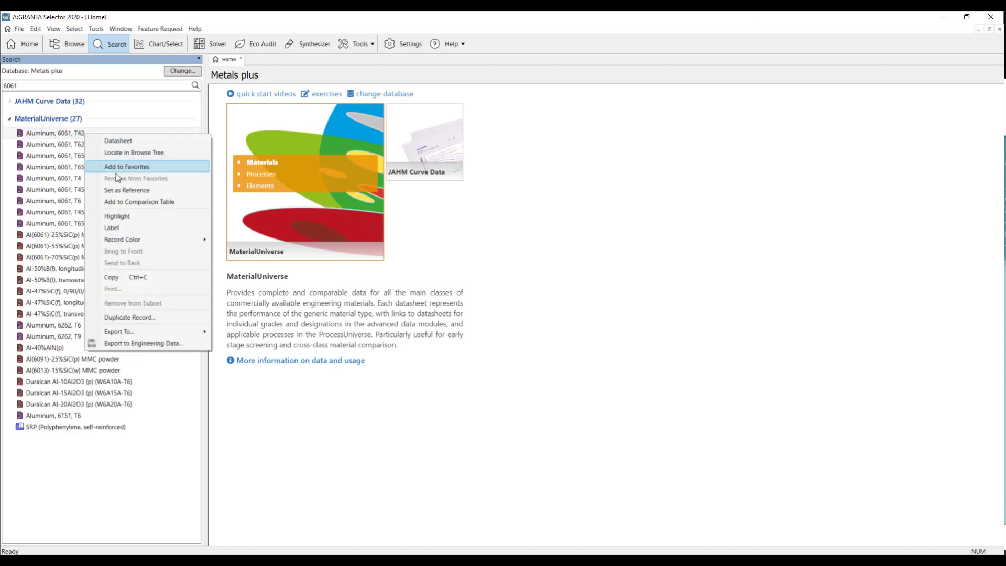
pyautogui.click(121, 191)
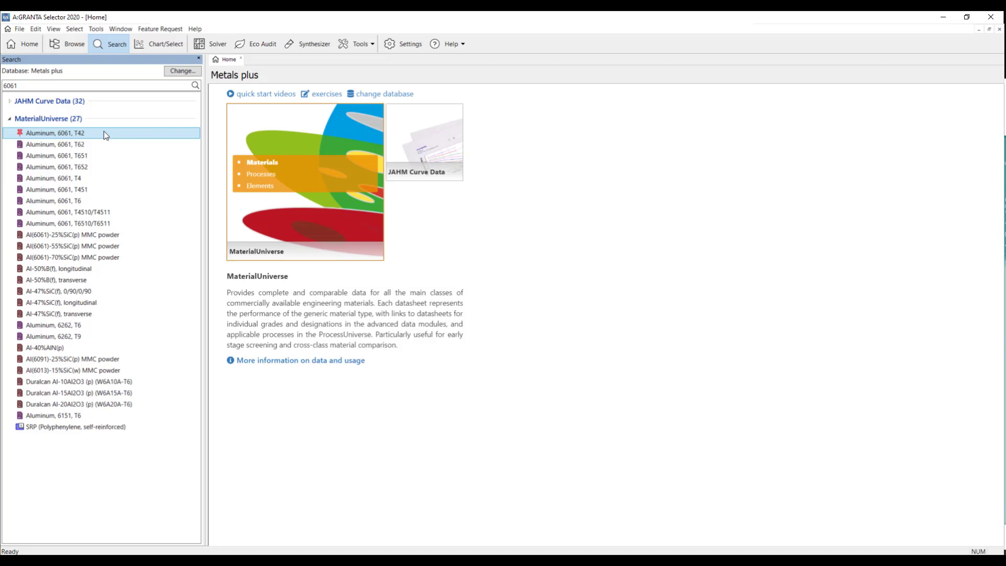
# Step: Search 'stainless steel' and open the Stainless steel, austenitic, AISI 314, annealed datasheet
pyautogui.doubleClick(33, 83)
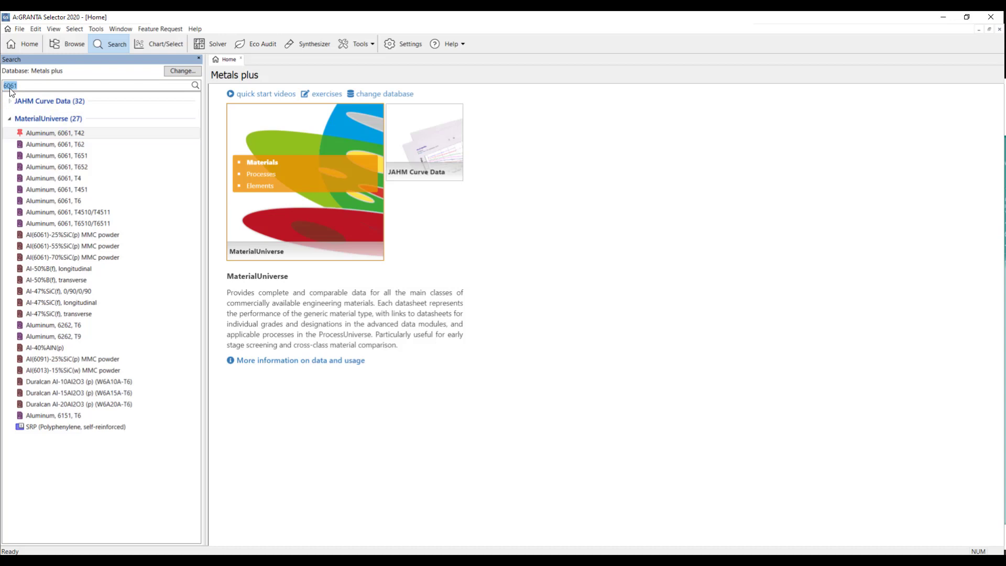
pyautogui.write('stainless ste')
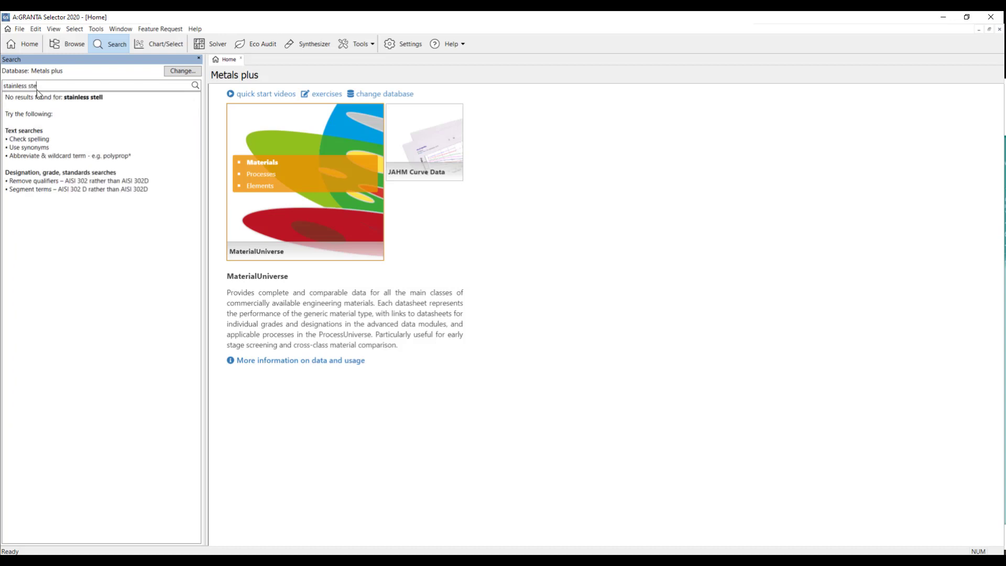
pyautogui.write('el')
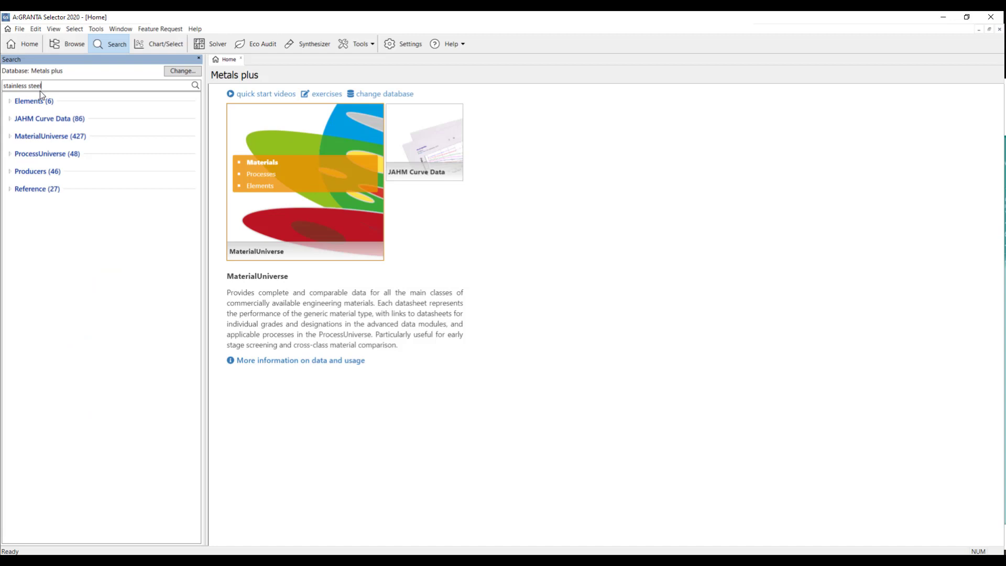
pyautogui.click(12, 137)
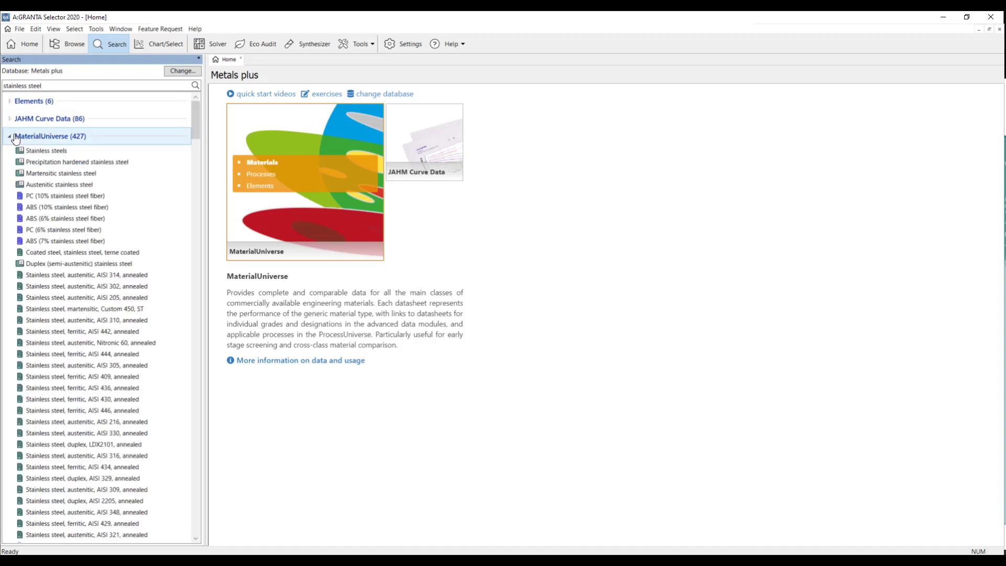
pyautogui.scroll(-2, 55, 229)
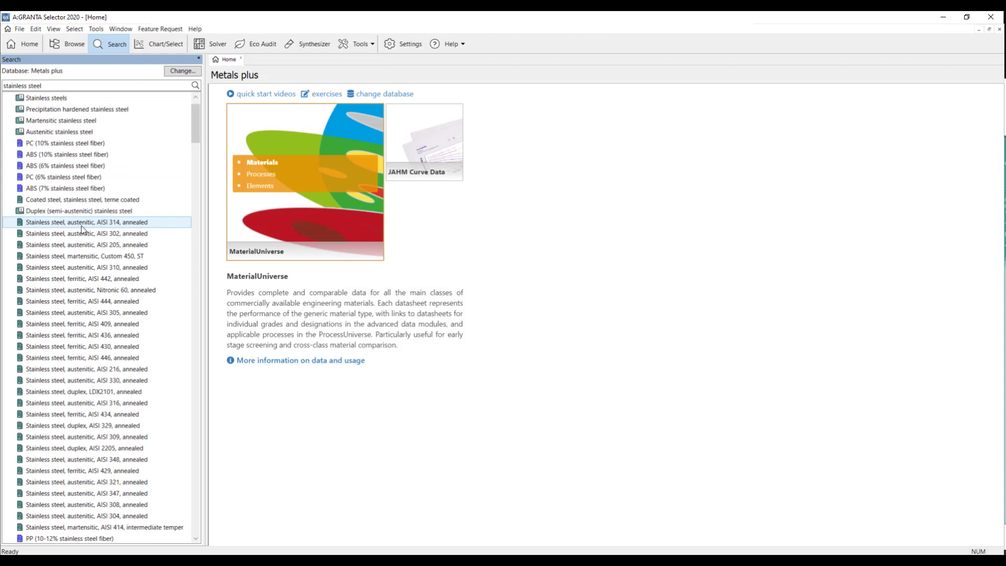
pyautogui.doubleClick(102, 224)
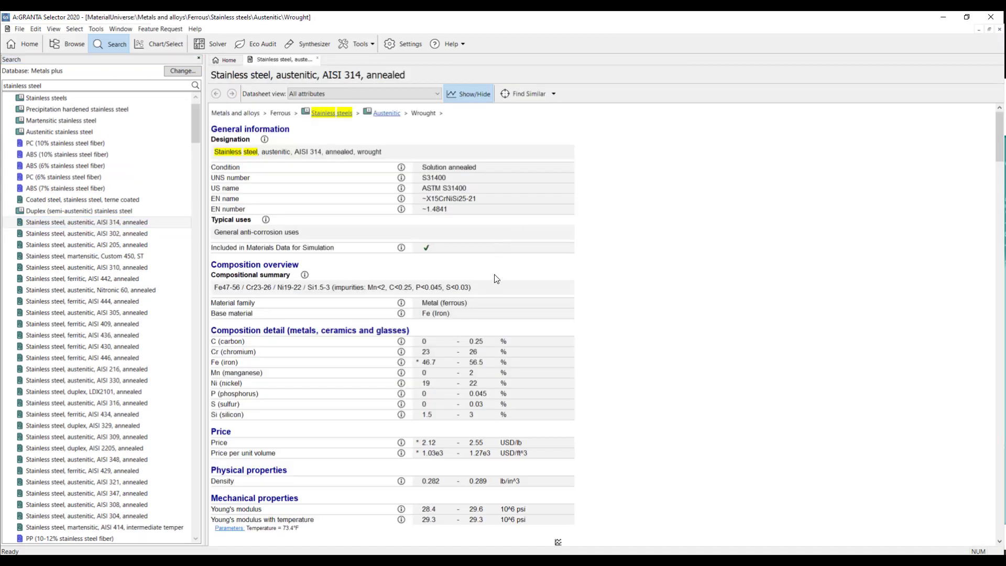
pyautogui.scroll(-3, 498, 291)
pyautogui.scroll(2, 502, 314)
pyautogui.scroll(2, 502, 314)
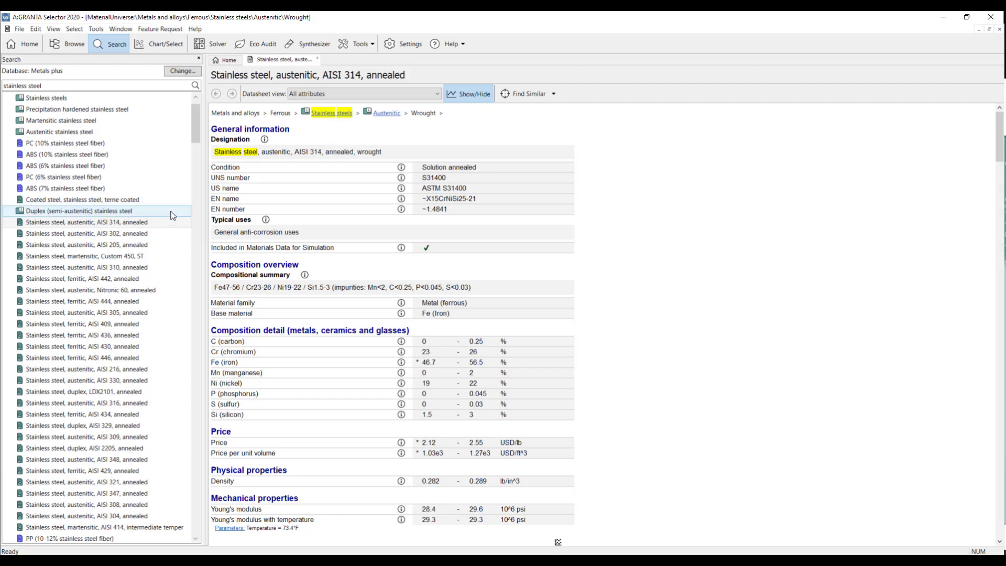
# Step: Add AISI 314, annealed to the comparison table and review its differences from the reference
pyautogui.click(55, 225)
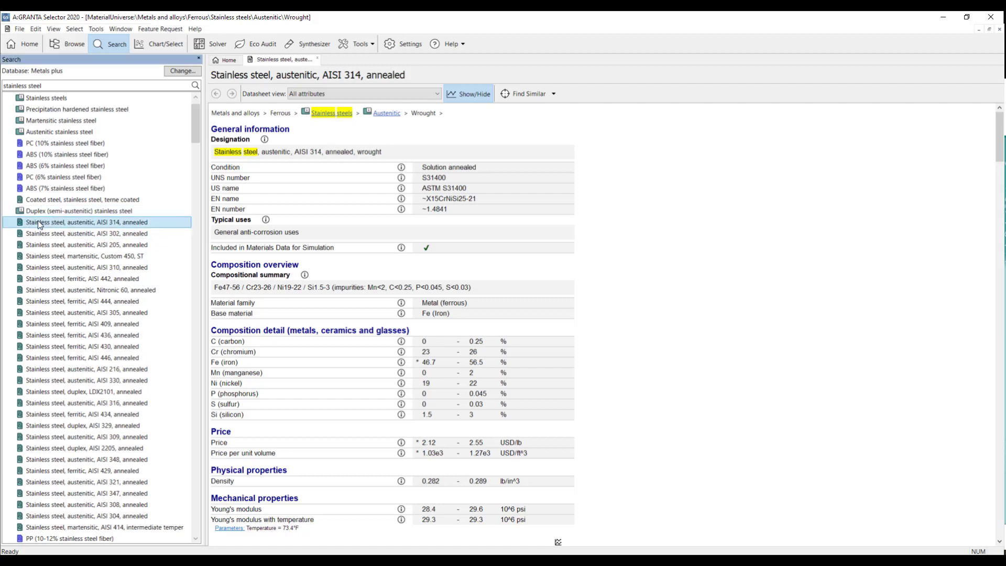
pyautogui.rightClick(100, 223)
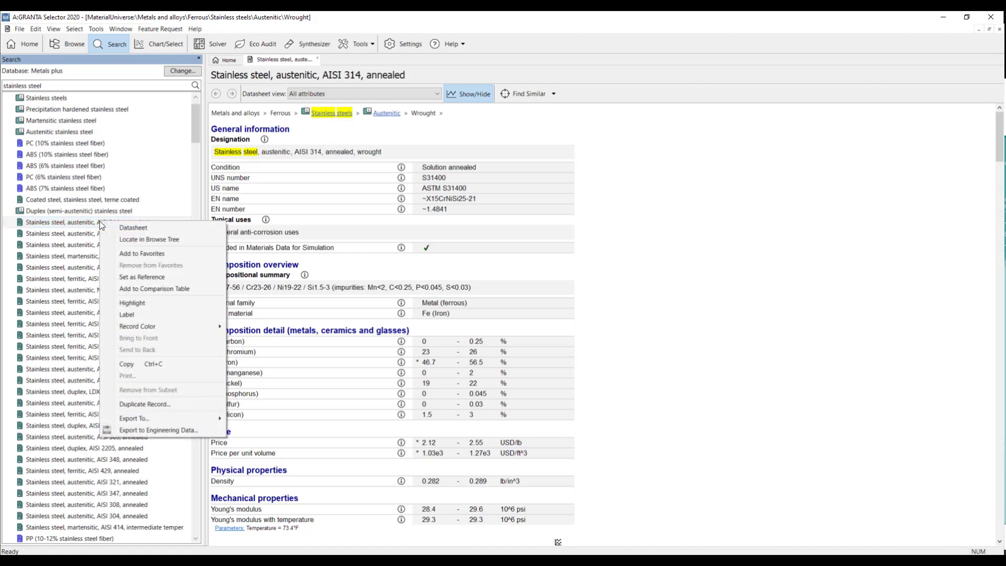
pyautogui.click(156, 290)
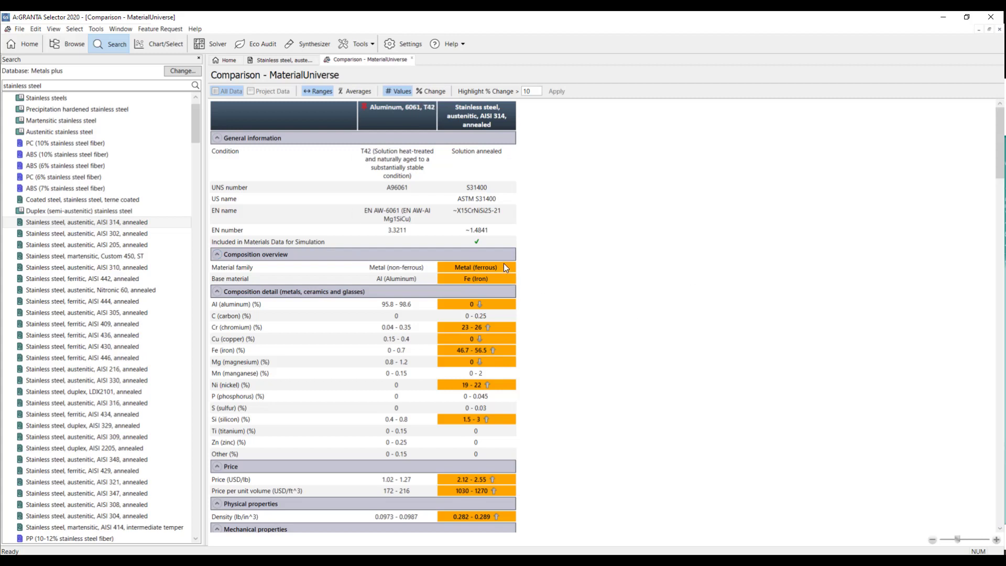
pyautogui.scroll(-1, 503, 272)
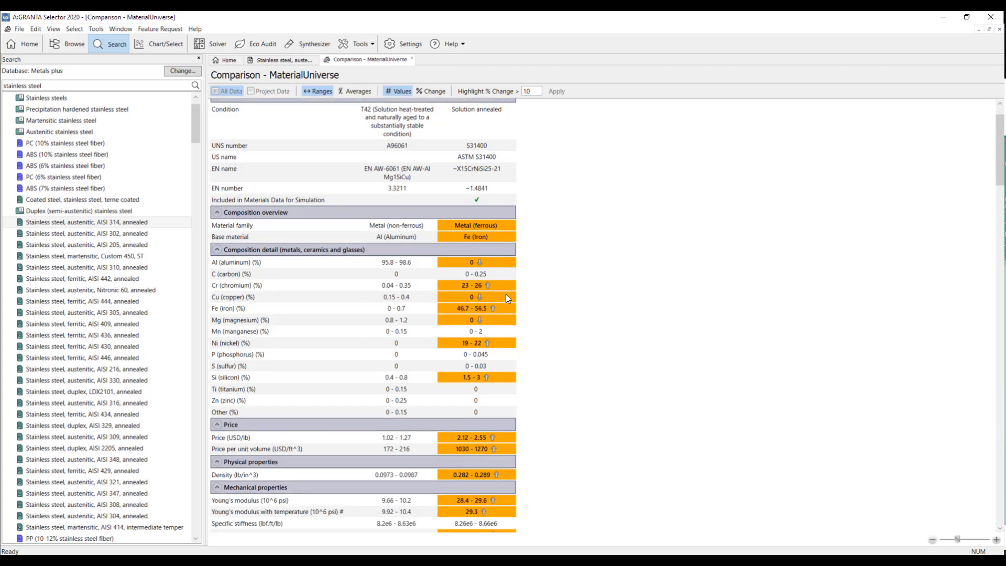
pyautogui.scroll(-1, 506, 298)
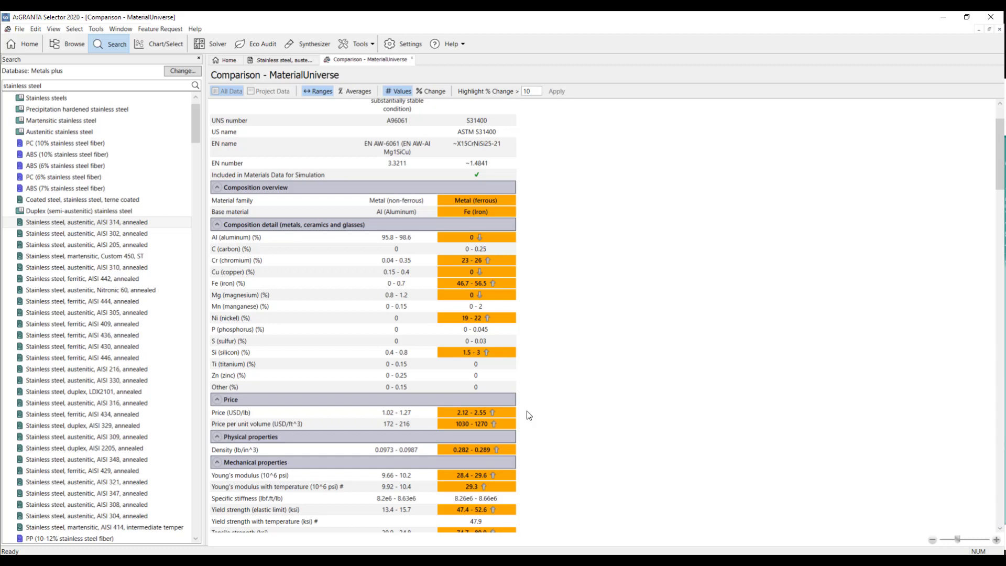
pyautogui.scroll(-1, 587, 283)
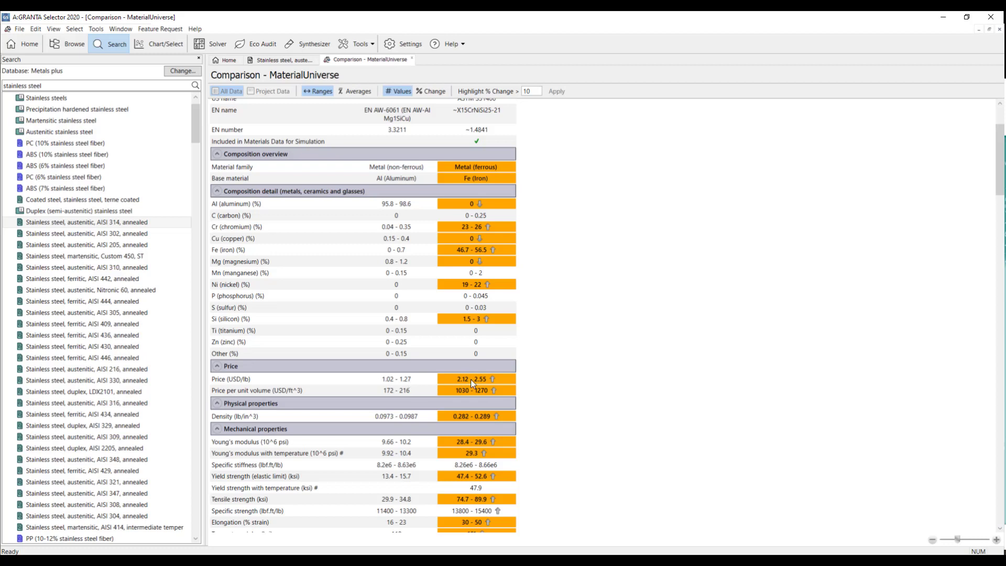
pyautogui.scroll(-3, 475, 390)
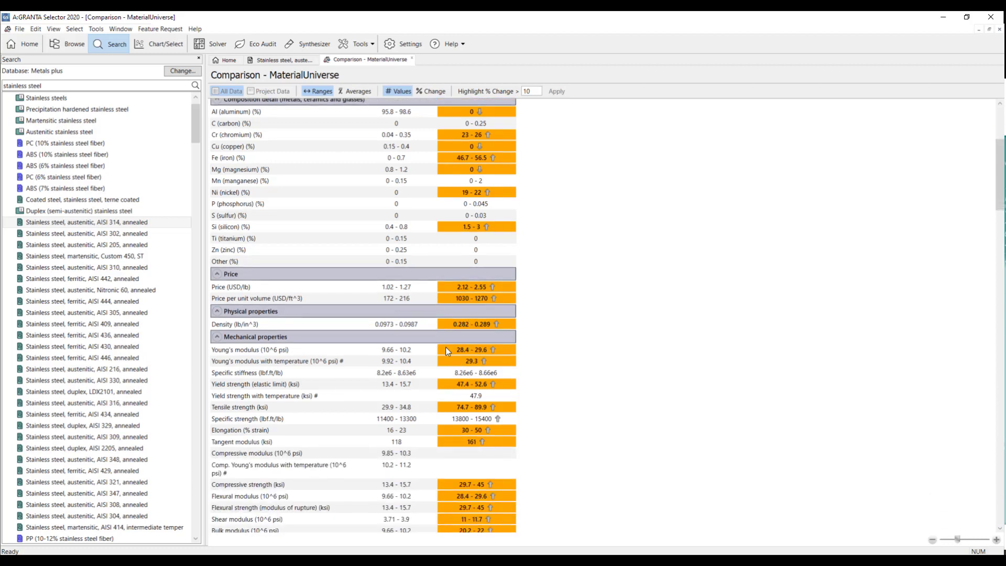
pyautogui.scroll(-1, 419, 351)
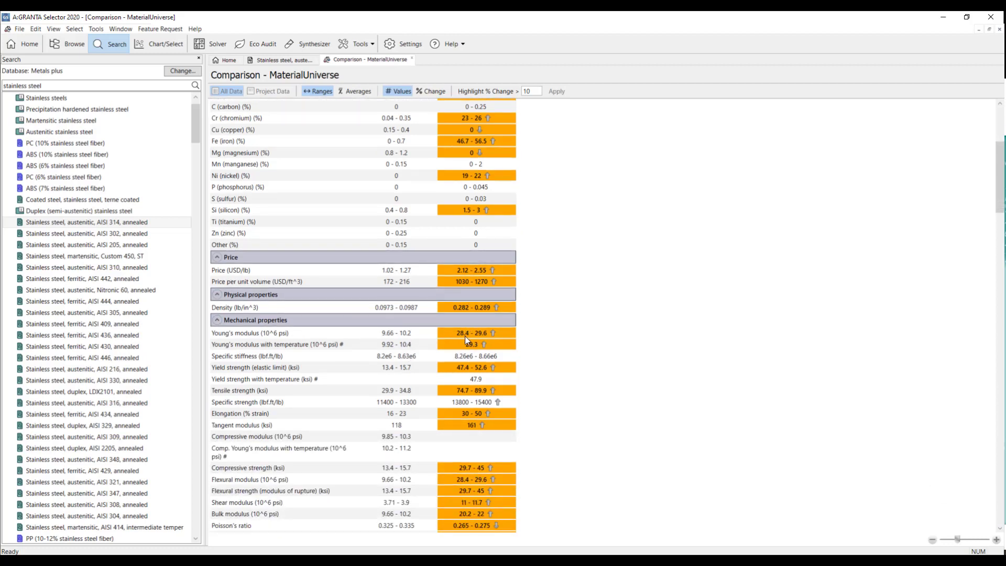
pyautogui.scroll(-2, 498, 367)
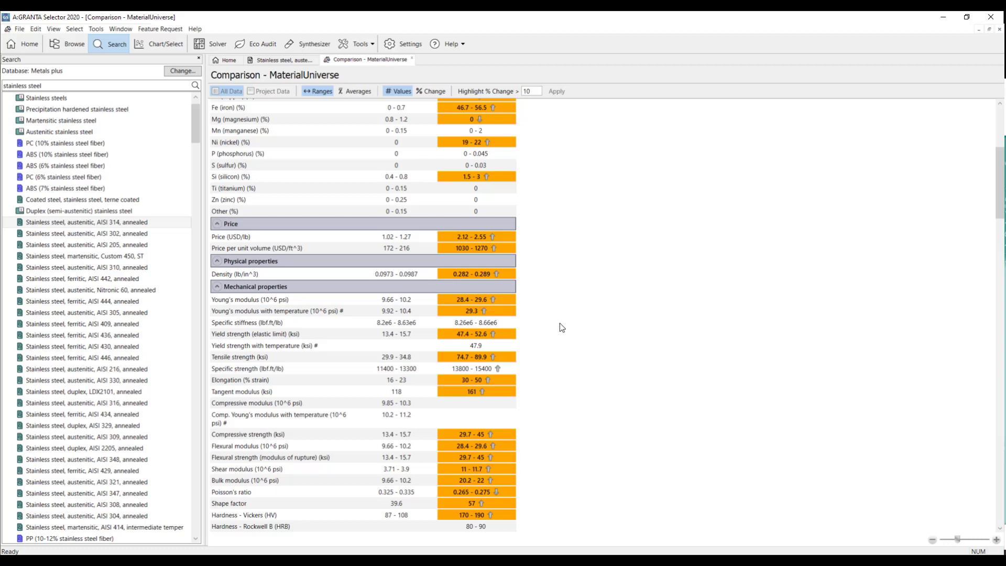
# Step: Add ferritic AISI 442, annealed to the comparison and remove the AISI 314 column
pyautogui.click(97, 279)
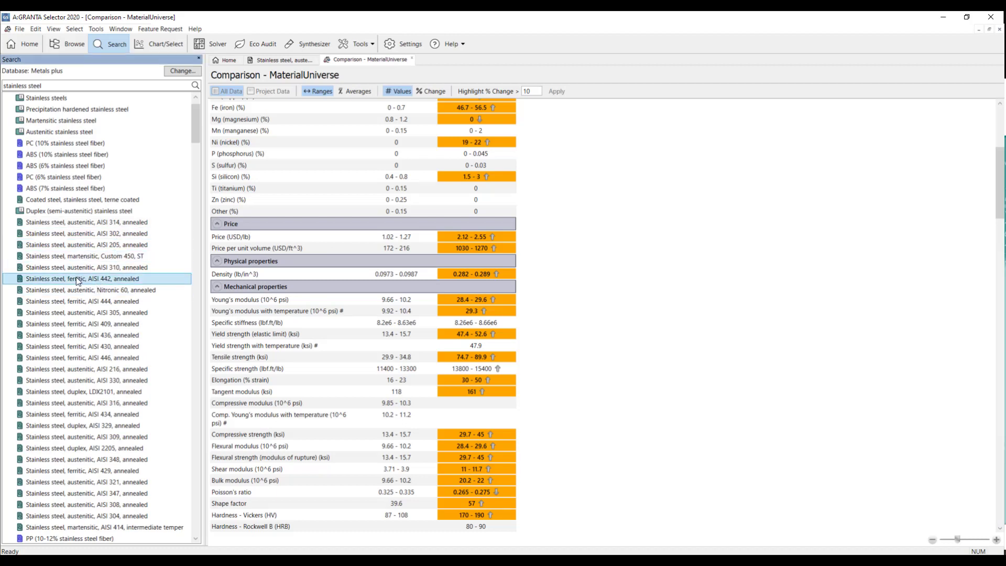
pyautogui.rightClick(77, 281)
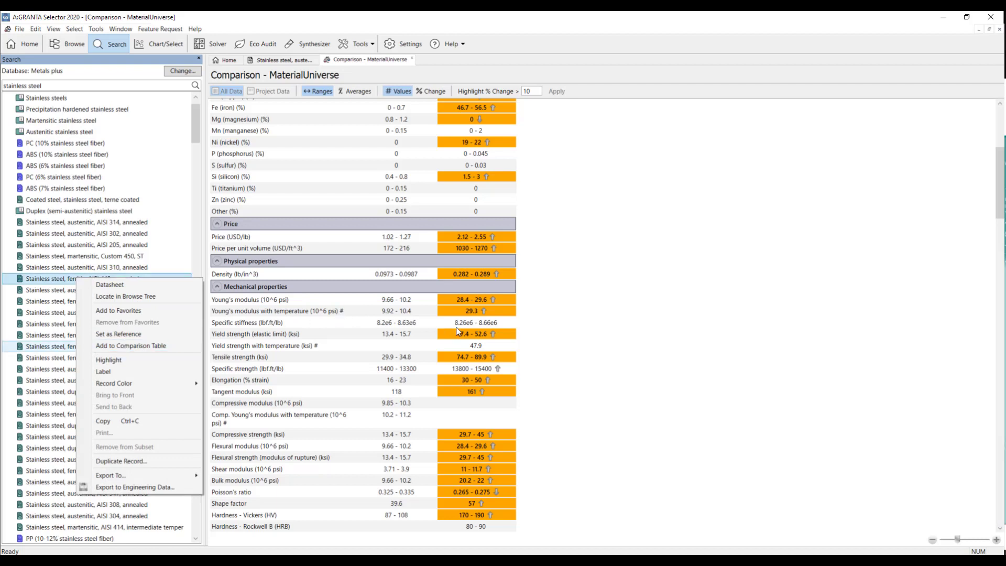
pyautogui.scroll(5, 523, 342)
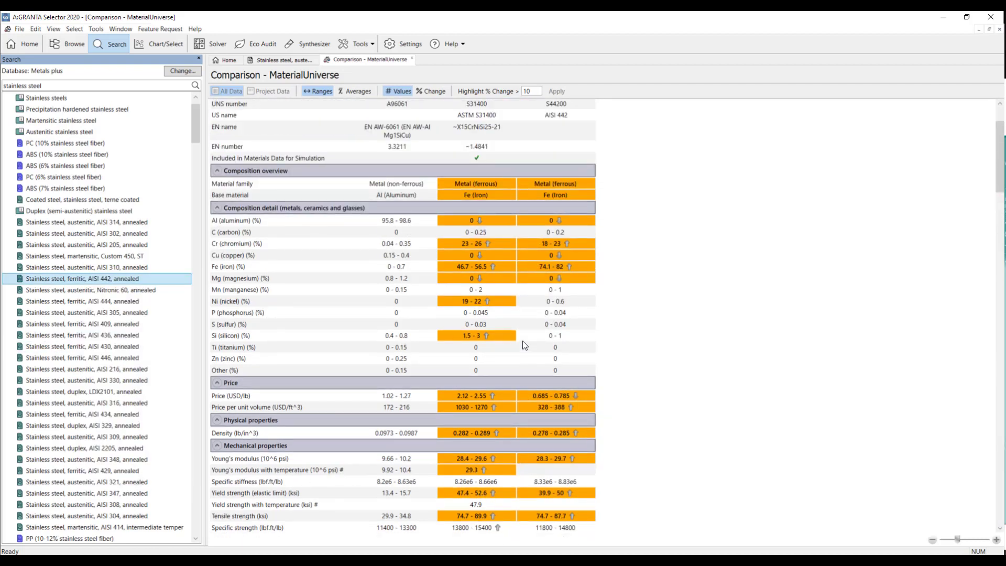
pyautogui.scroll(3, 523, 344)
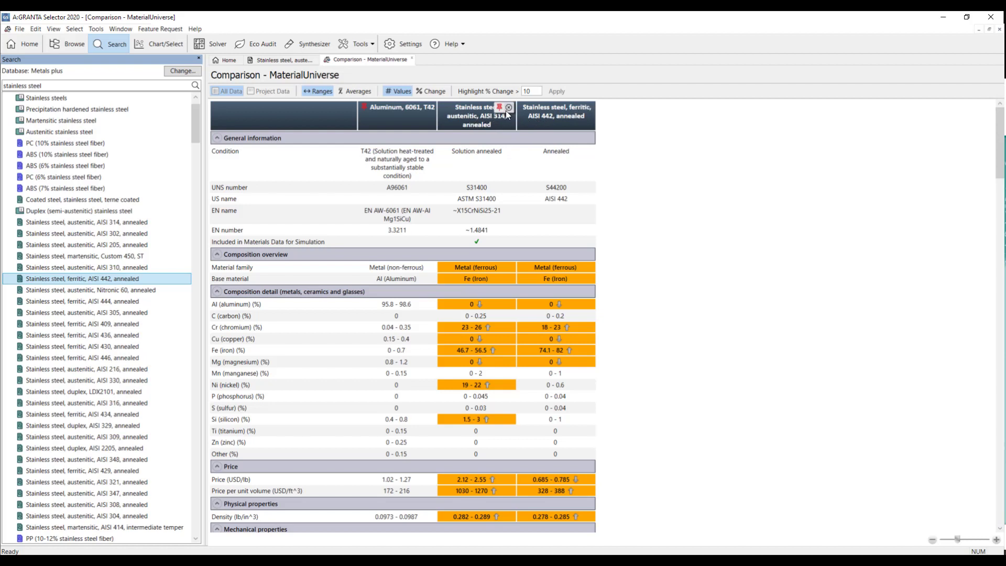
pyautogui.click(507, 107)
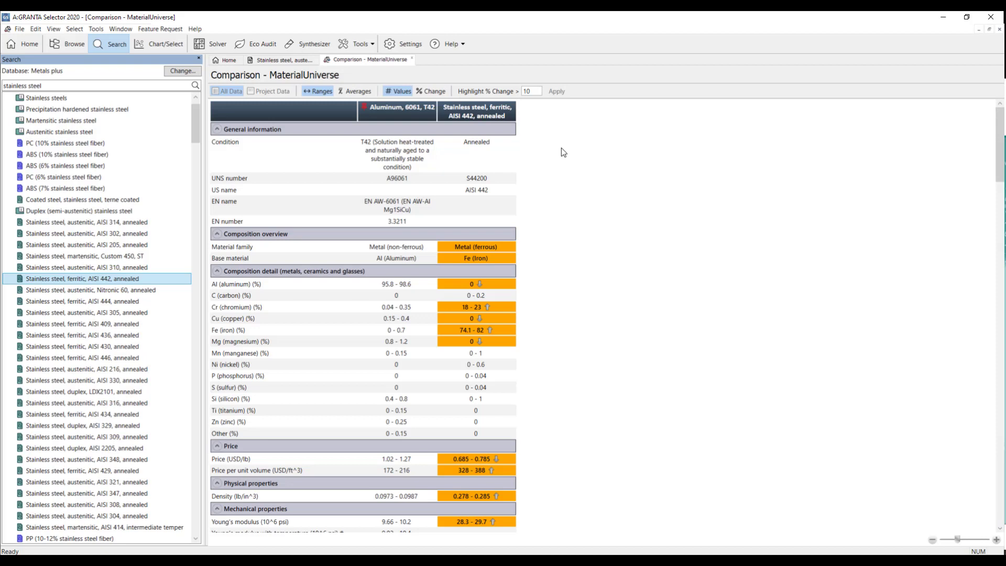
# Step: Clear all comparison tables via Tools > Comparison Table > Clear > All Tables
pyautogui.click(96, 30)
pyautogui.moveTo(151, 103)
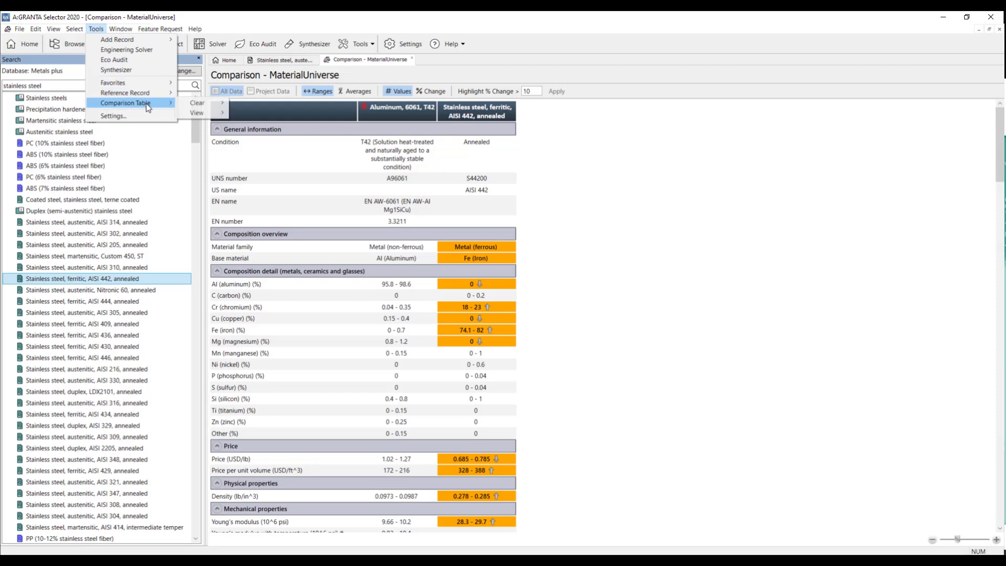
pyautogui.moveTo(199, 104)
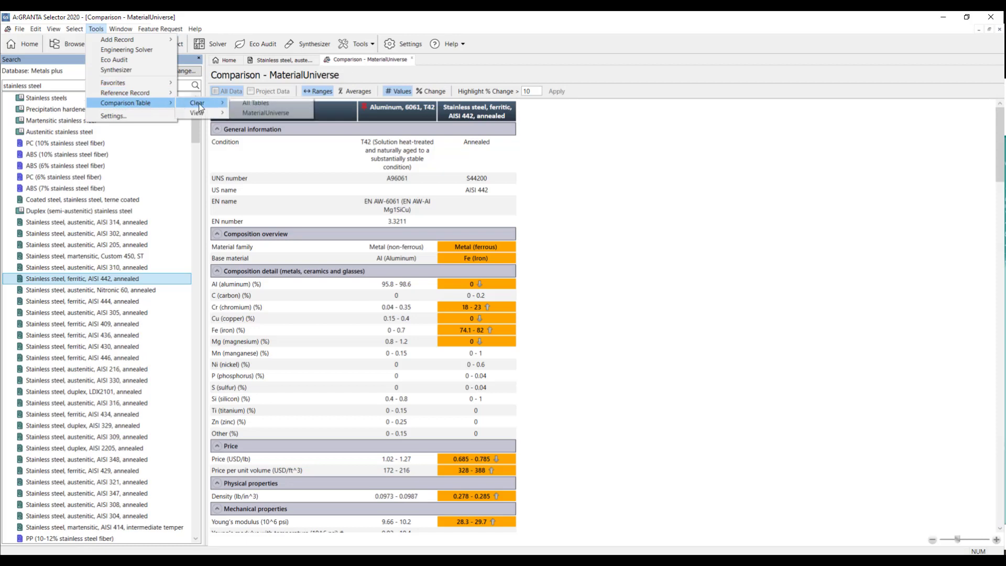
pyautogui.click(242, 102)
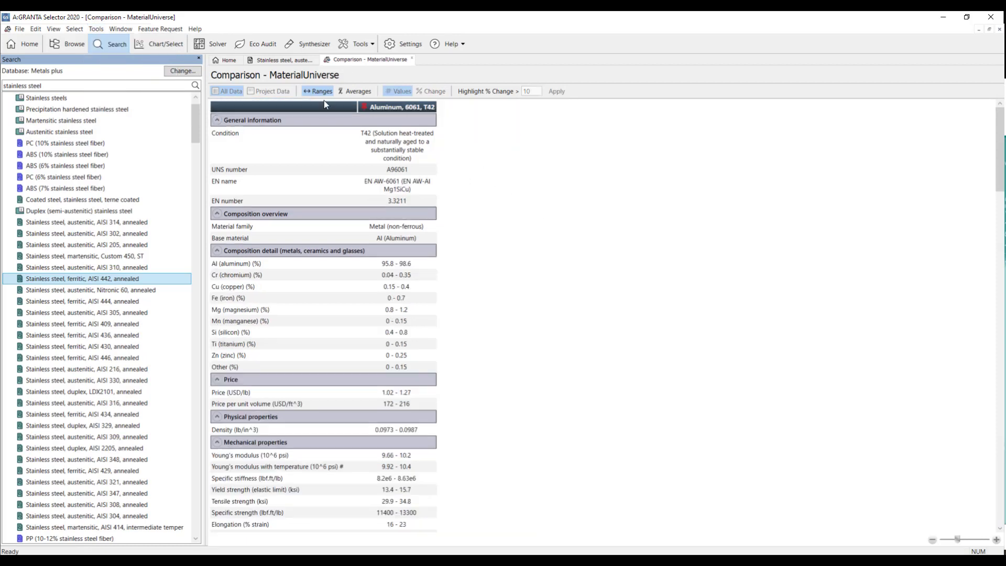
# Step: Clear all reference records via Tools > Reference Record > Clear > All
pyautogui.moveTo(395, 109)
pyautogui.click(96, 30)
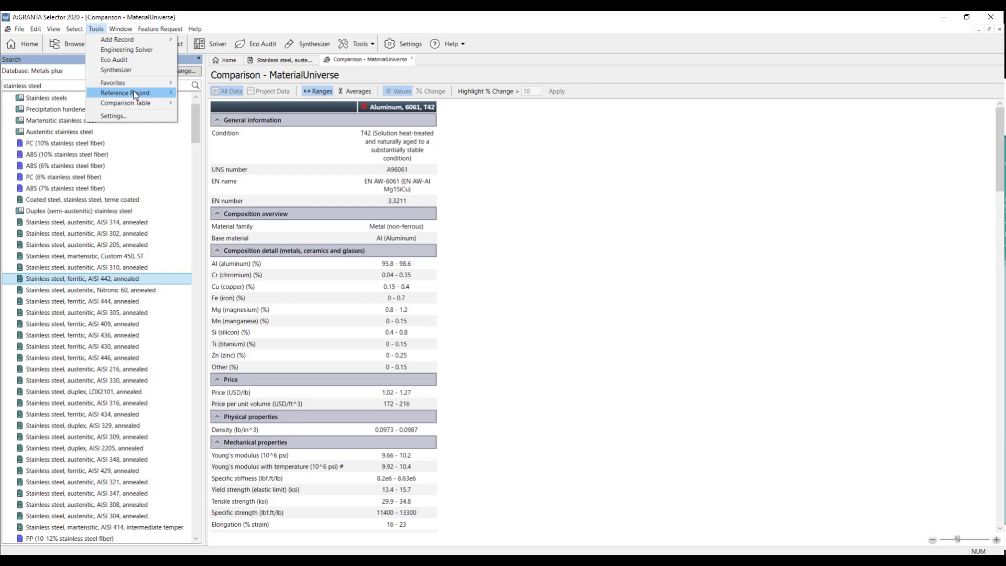
pyautogui.moveTo(134, 94)
pyautogui.moveTo(206, 95)
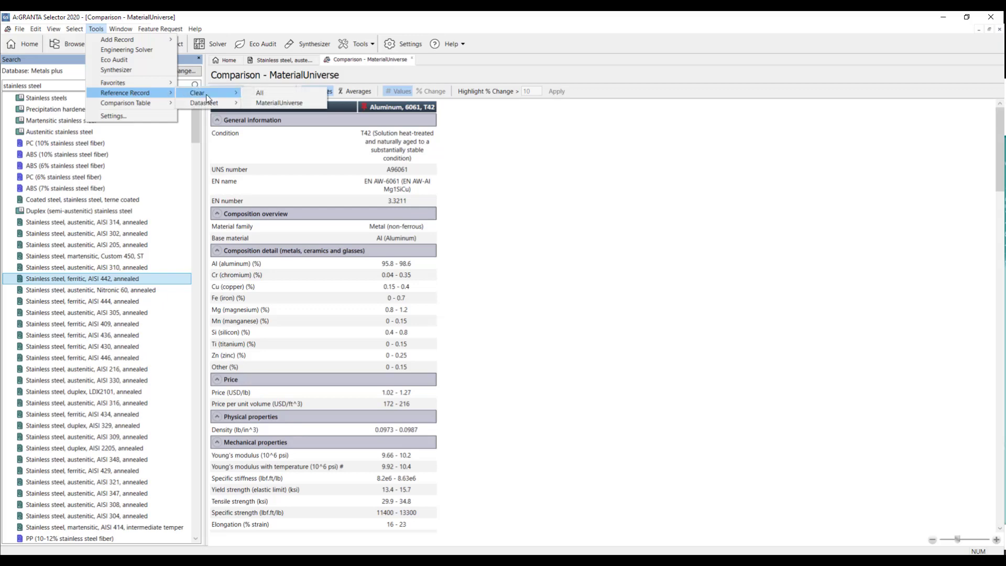
pyautogui.click(258, 95)
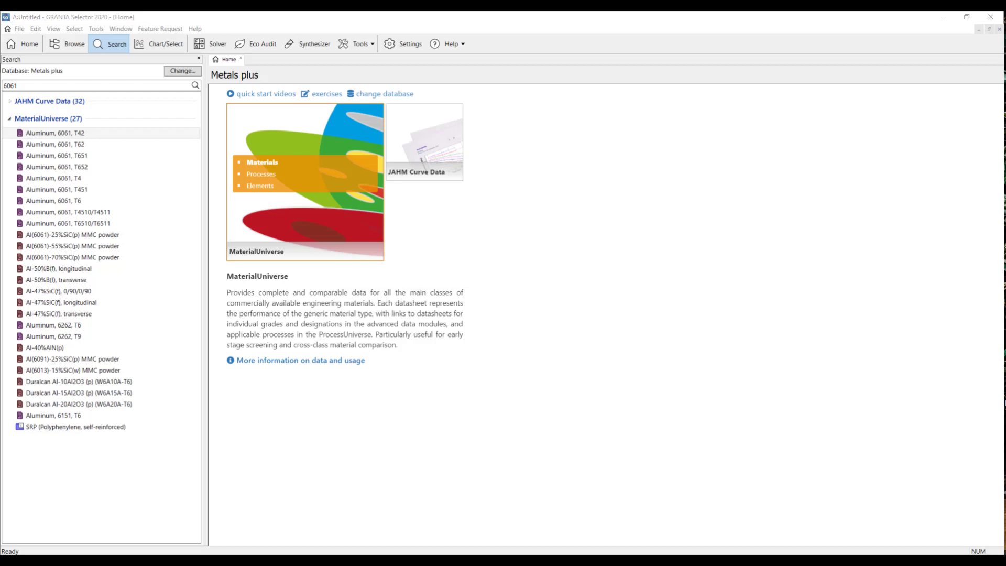
# Step: Make Aluminum, 6061, T42 the reference, select from All materials, and open Stage 1: Limit
pyautogui.rightClick(62, 133)
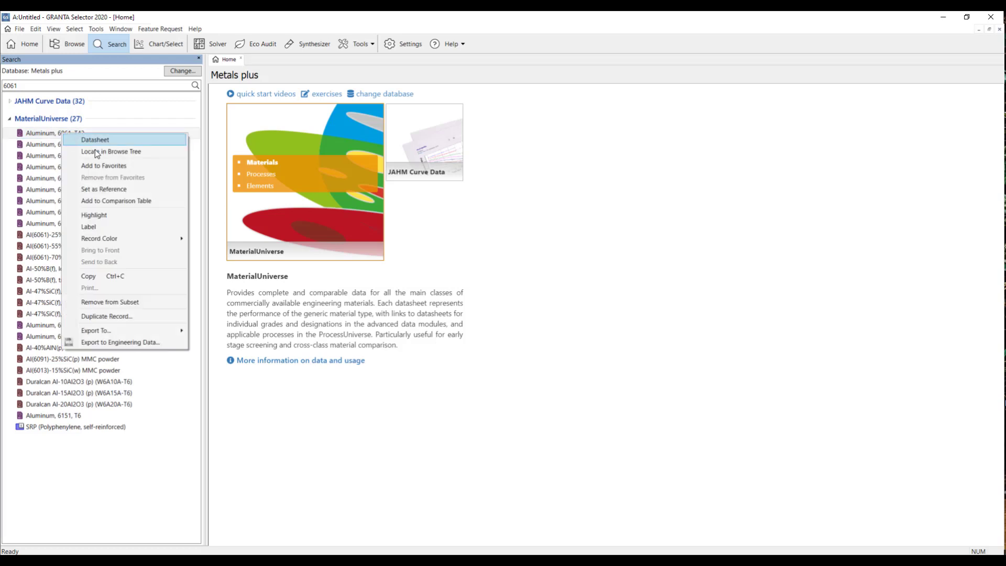
pyautogui.click(114, 192)
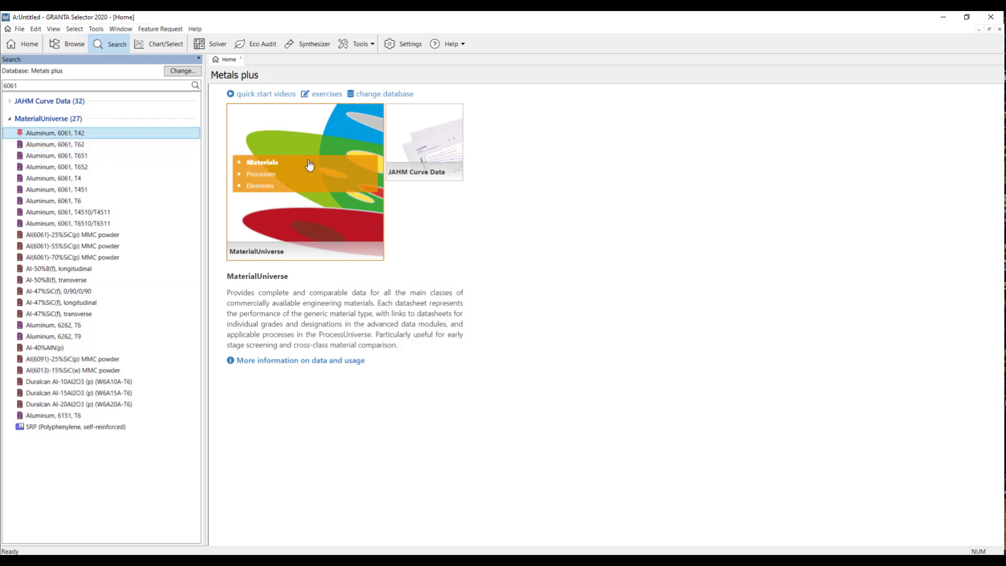
pyautogui.click(167, 47)
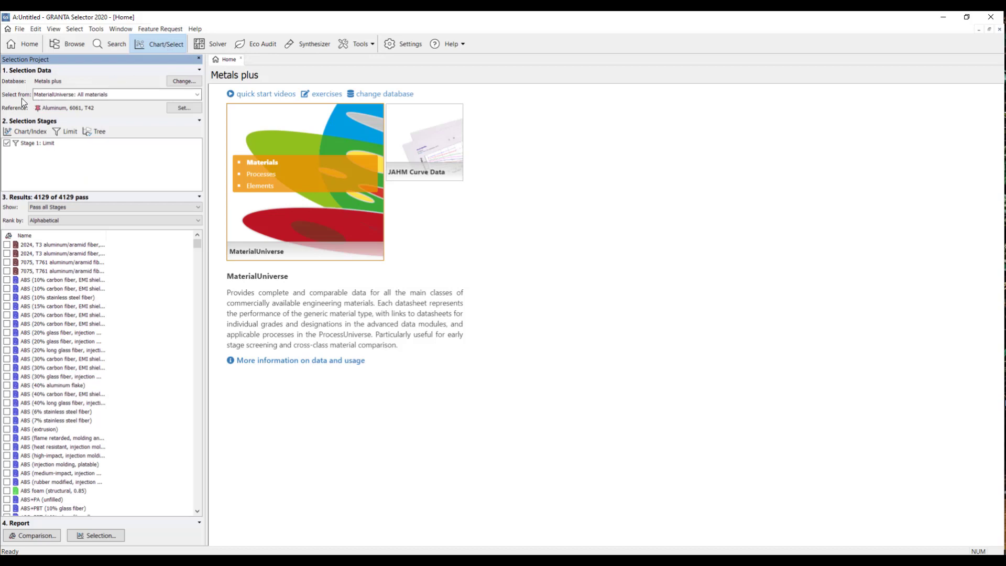
pyautogui.click(65, 94)
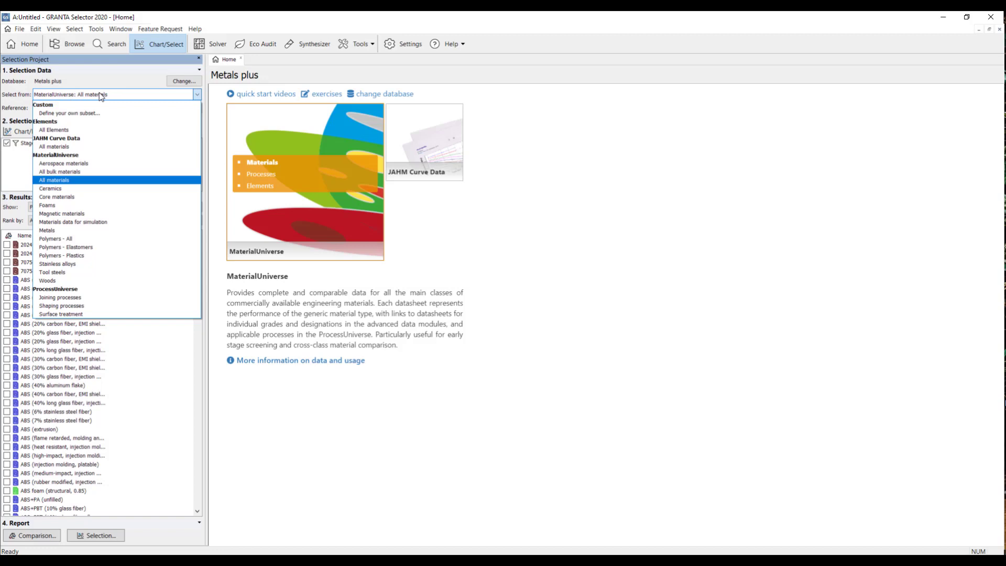
pyautogui.click(59, 182)
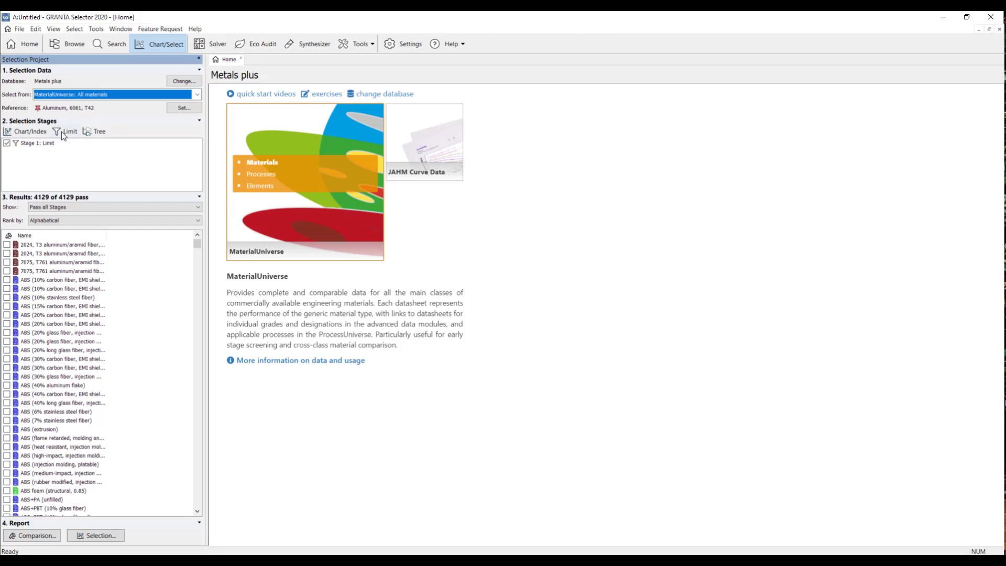
pyautogui.click(32, 144)
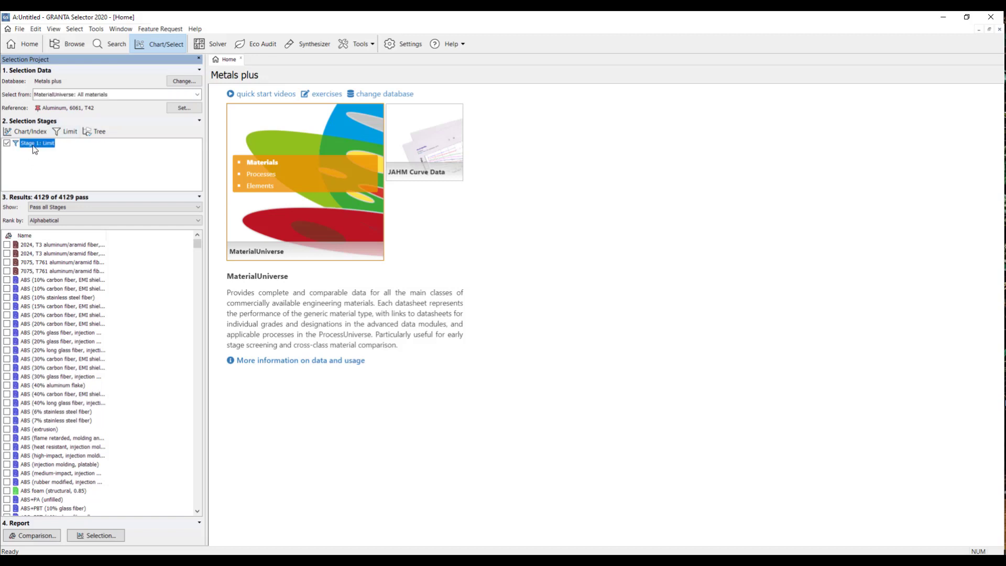
pyautogui.click(71, 133)
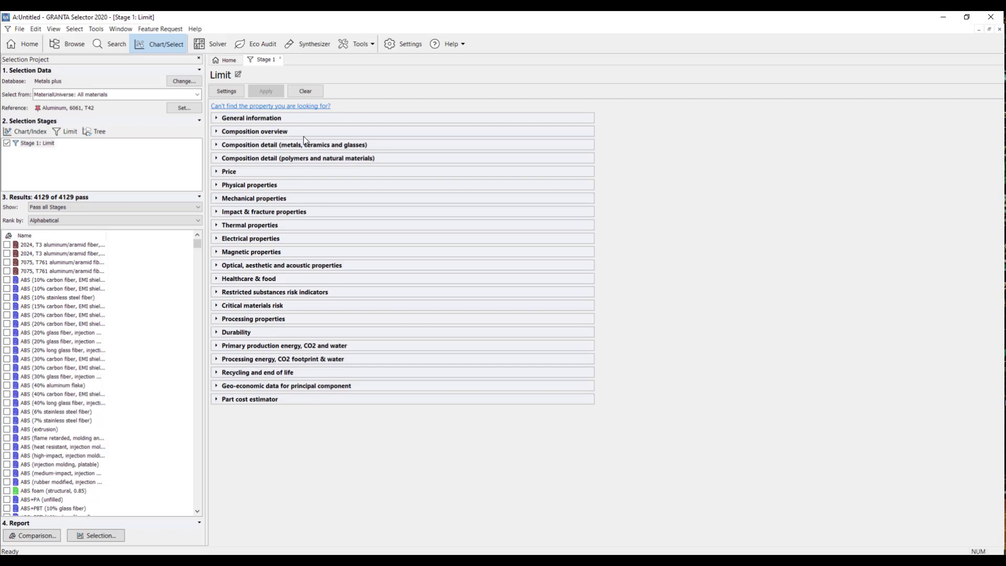
# Step: Apply Stage 1 limits: price per unit volume maximum 172, tensile strength minimum 34.8 ksi
pyautogui.click(224, 173)
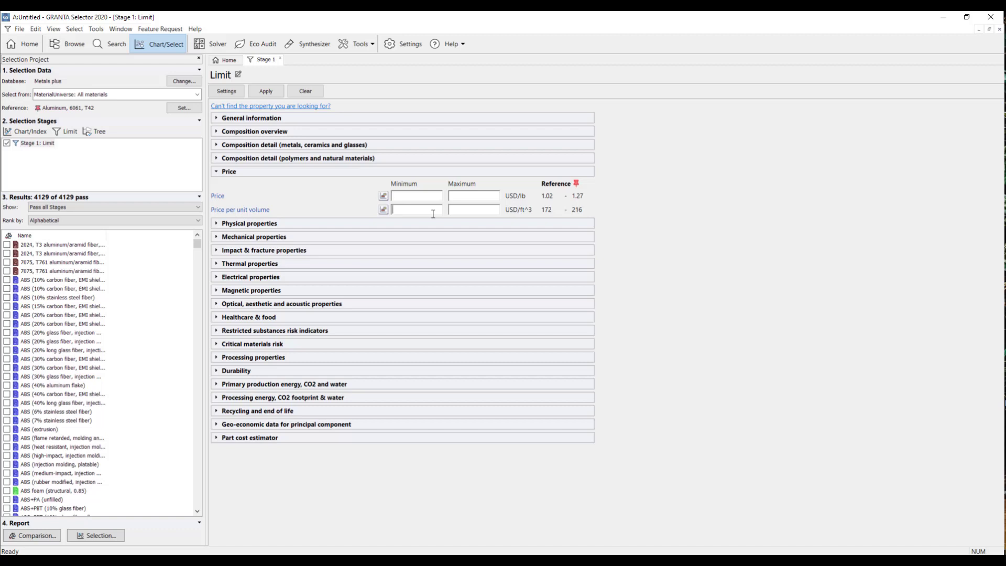
pyautogui.click(480, 208)
pyautogui.write('172')
pyautogui.click(216, 238)
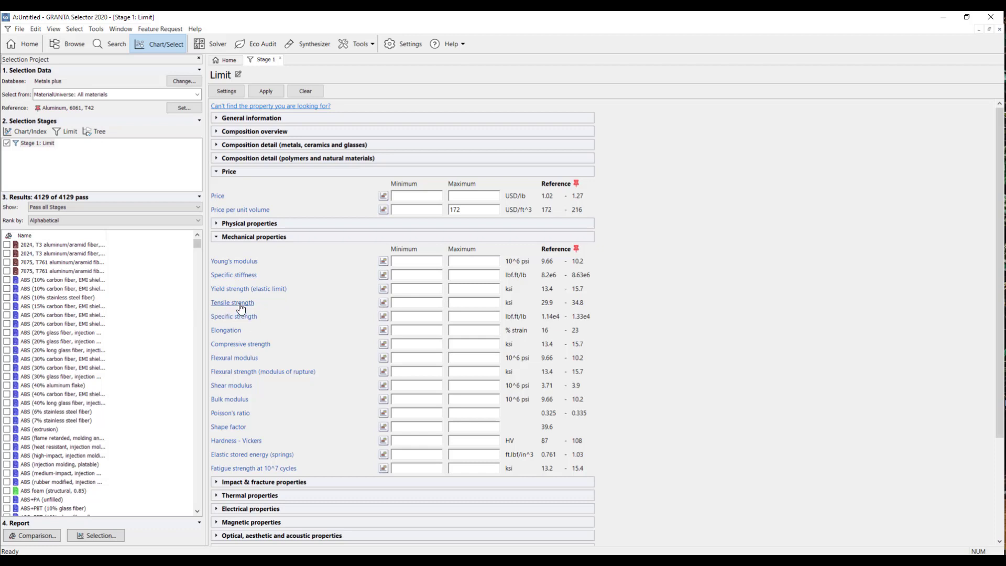
pyautogui.click(456, 302)
pyautogui.click(414, 303)
pyautogui.write('34.8')
pyautogui.click(272, 90)
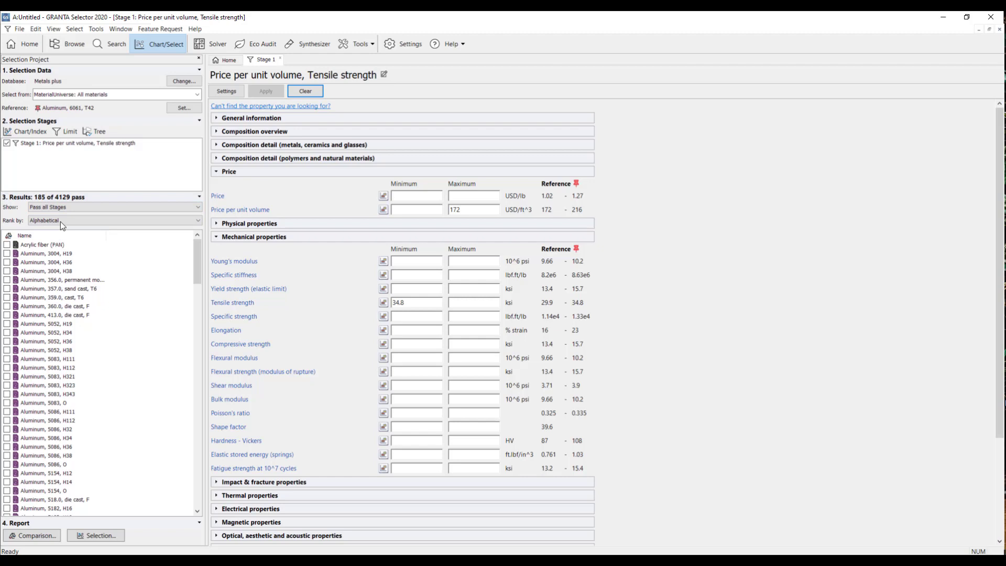
# Step: Tick Aluminum 5052 H19, 5083 H112 and 5086 H112, then open a Comparison report
pyautogui.scroll(-1, 56, 331)
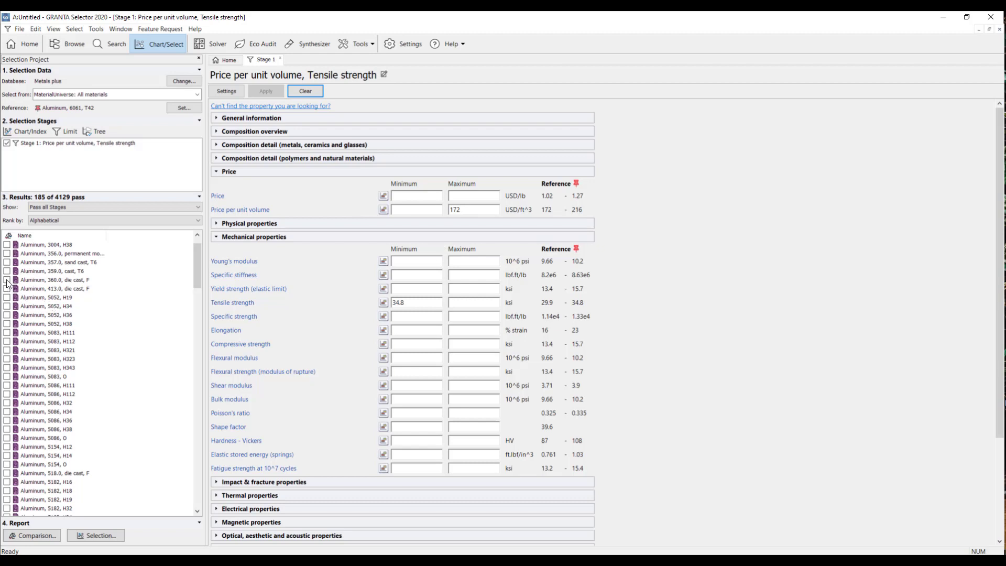
pyautogui.scroll(-1, 8, 287)
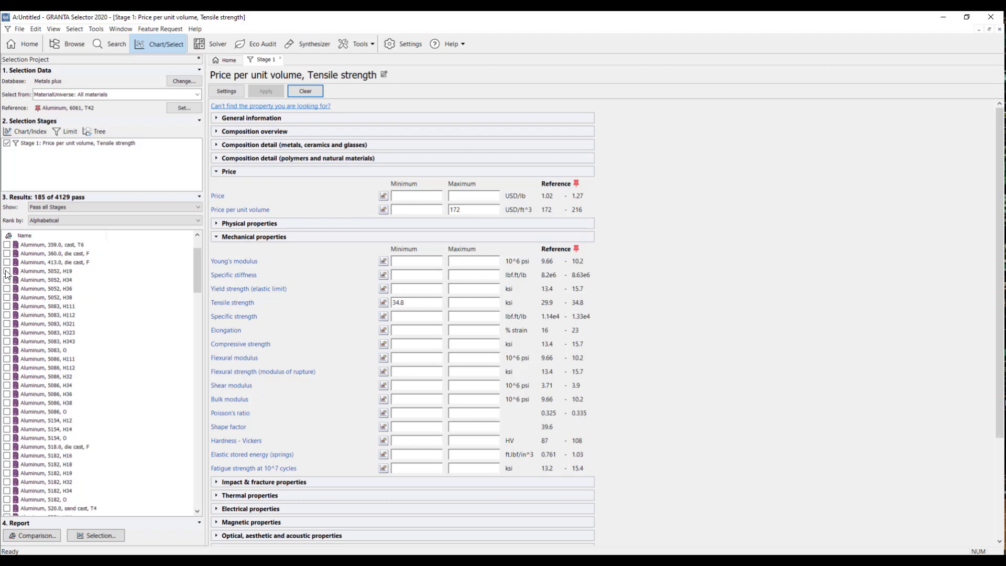
pyautogui.click(7, 272)
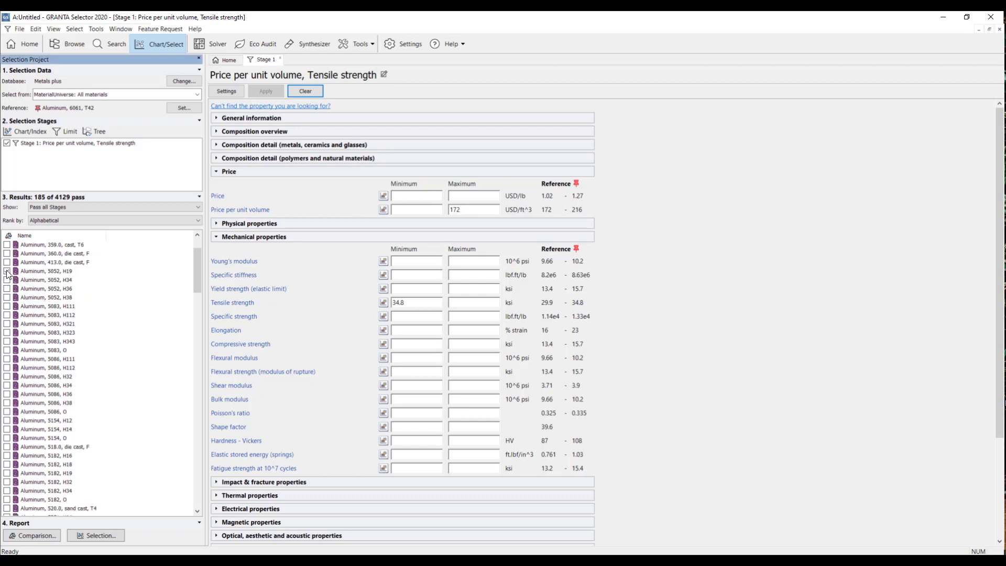
pyautogui.click(7, 316)
pyautogui.click(7, 368)
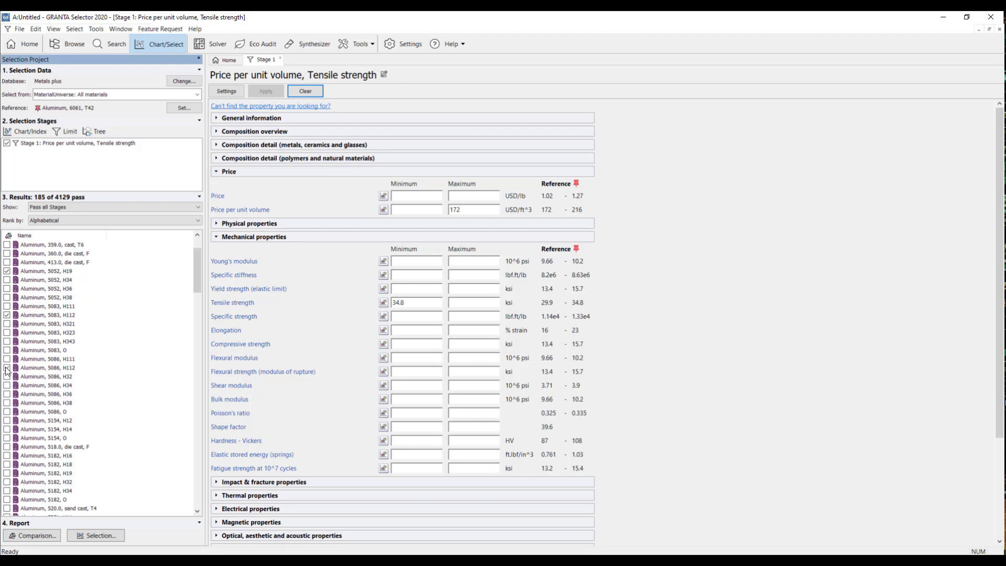
pyautogui.click(48, 537)
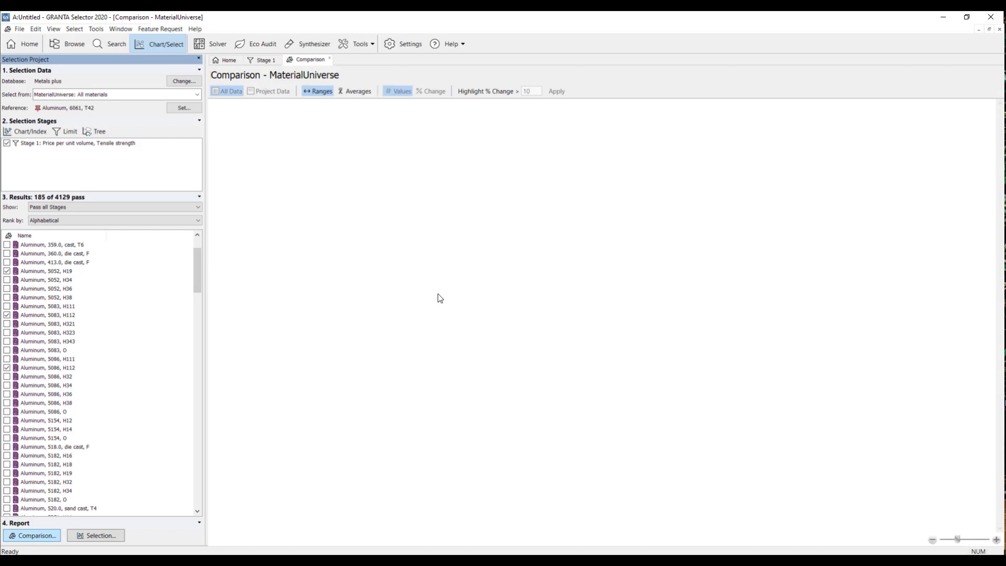